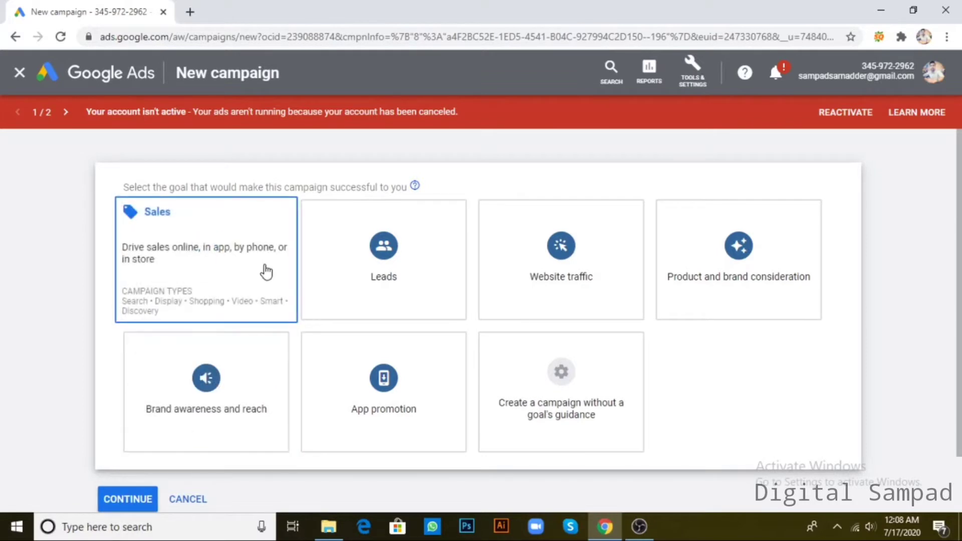
Step: Choose App promotion as the campaign goal, keeping the App campaign type
{"action": "mouse_move", "coordinate": [751, 247]}
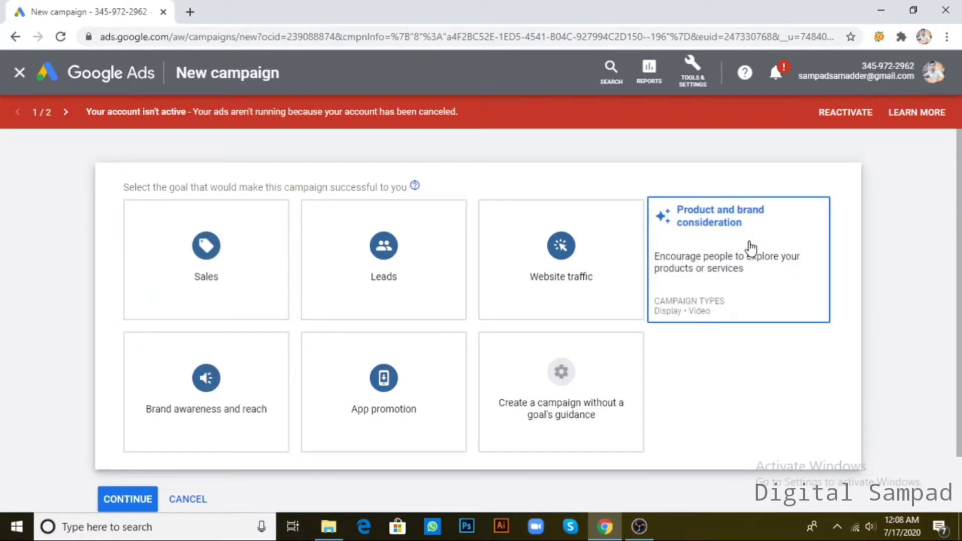
{"action": "mouse_move", "coordinate": [456, 389]}
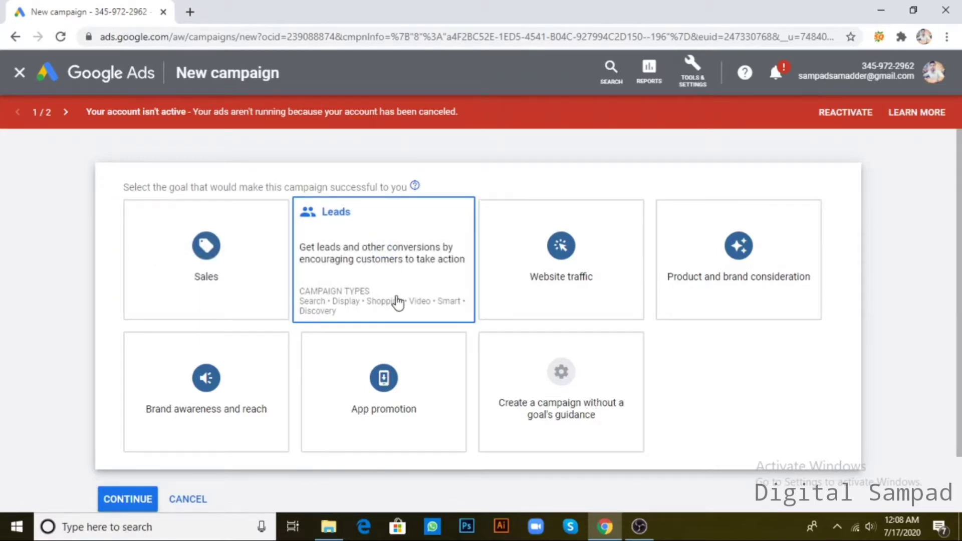
{"action": "left_click", "coordinate": [403, 418]}
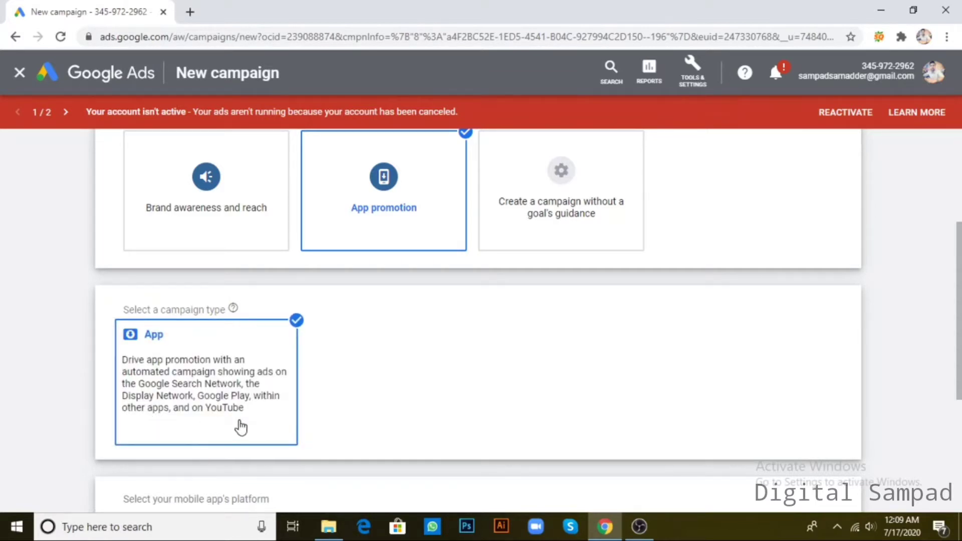
{"action": "scroll", "coordinate": [392, 386], "scroll_direction": "down", "scroll_amount": 4}
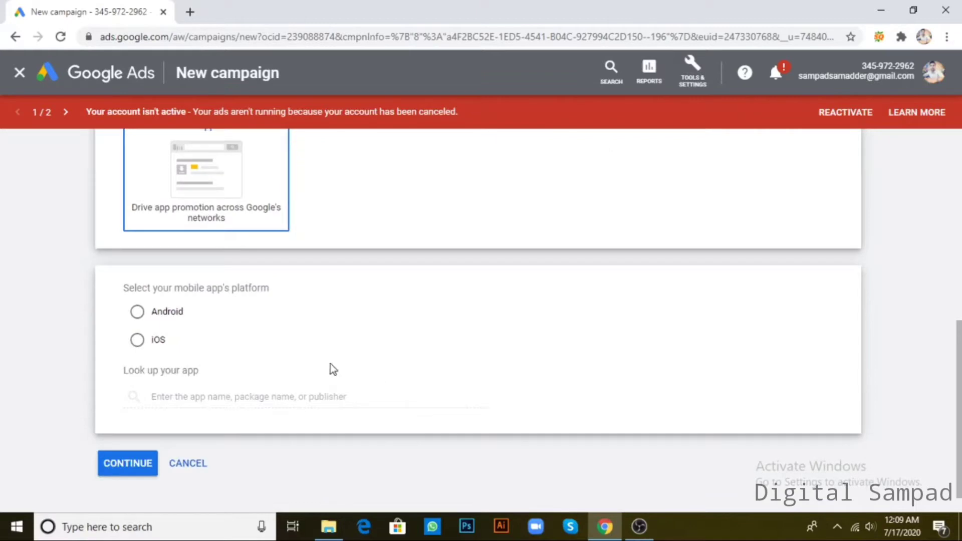
{"action": "scroll", "coordinate": [238, 309], "scroll_direction": "up", "scroll_amount": 3}
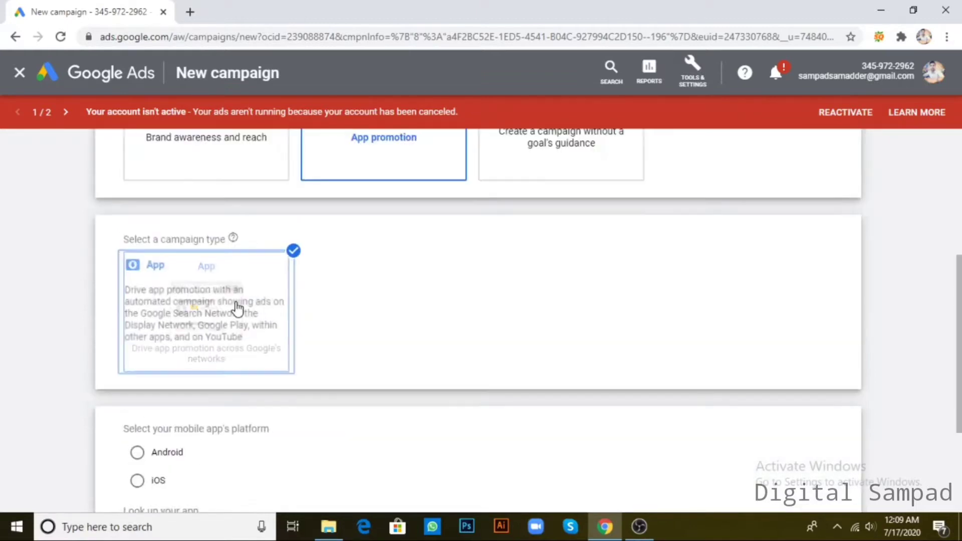
{"action": "scroll", "coordinate": [229, 301], "scroll_direction": "down", "scroll_amount": 3}
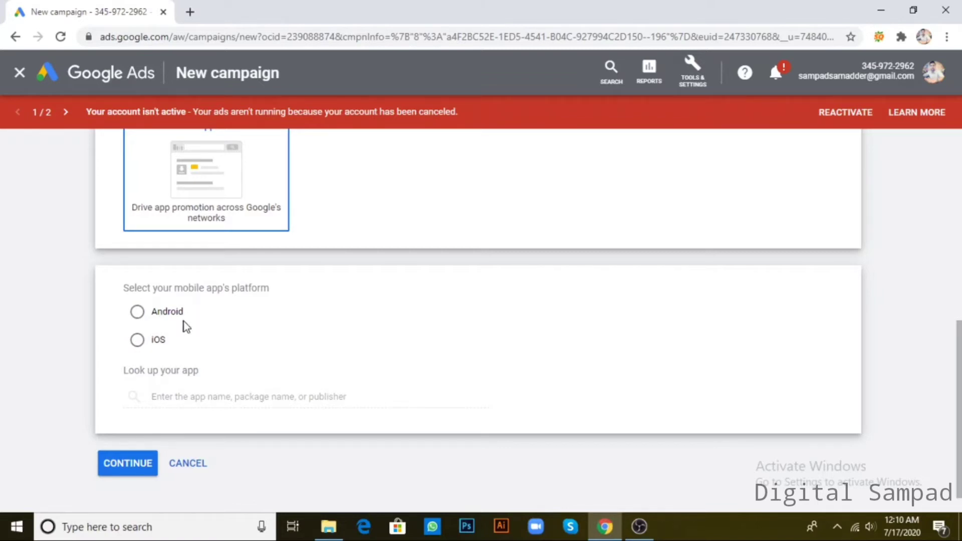
Step: Set the mobile app's platform to Android
{"action": "left_click", "coordinate": [137, 311]}
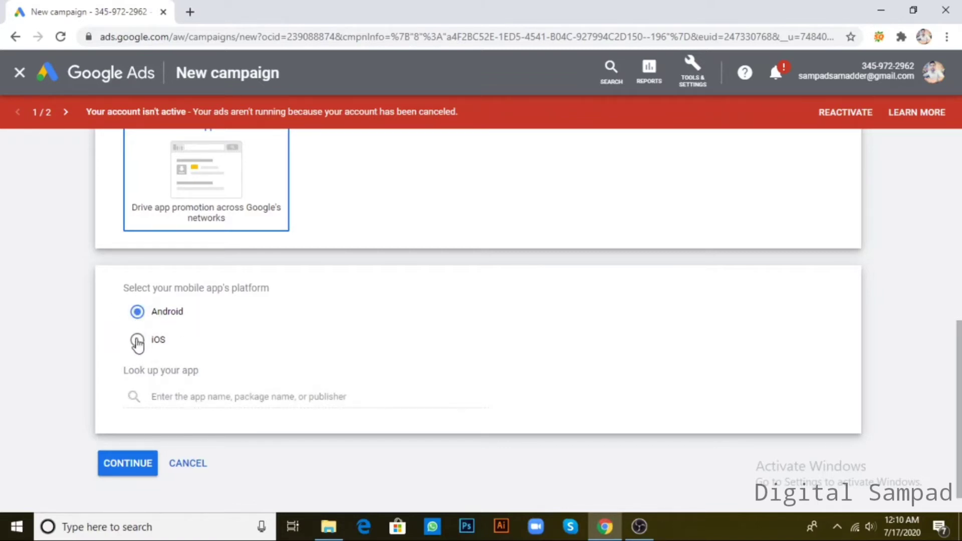
{"action": "left_click", "coordinate": [137, 339]}
{"action": "left_click", "coordinate": [137, 311]}
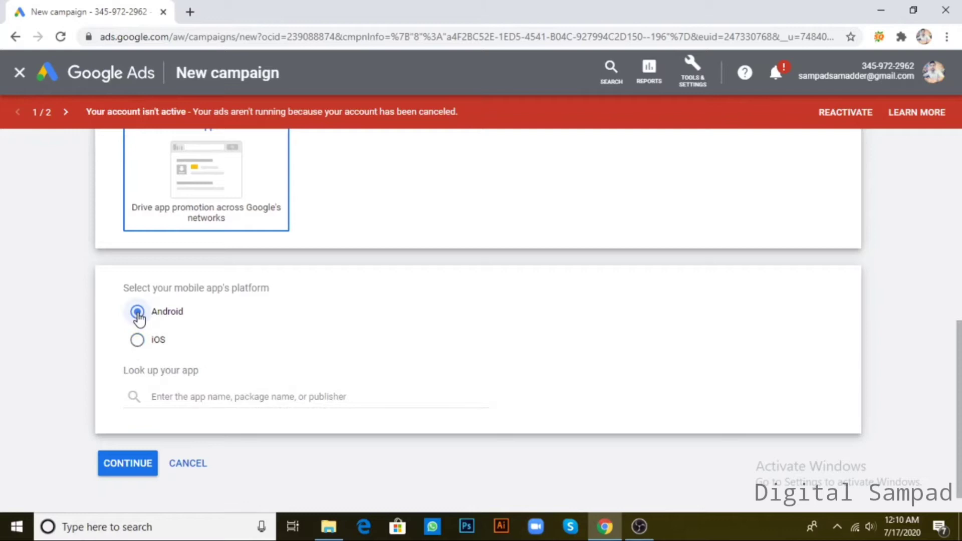
{"action": "left_click", "coordinate": [137, 339]}
{"action": "left_click", "coordinate": [137, 312]}
Step: Look up "paytm", select the app Paytm - Mobile Recharge, UPI Payments & Bank App, and continue to the campaign settings
{"action": "left_click", "coordinate": [226, 394]}
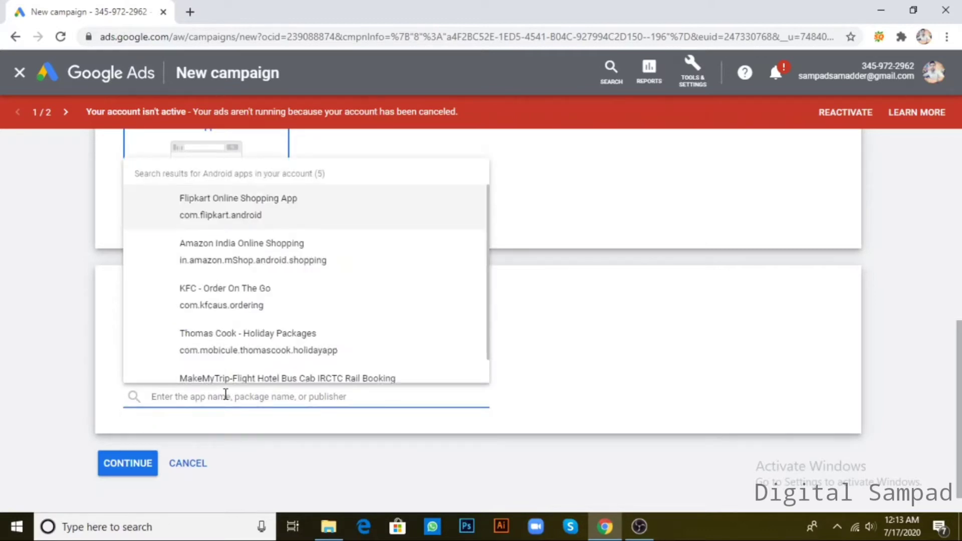
{"action": "type", "text": "paytm"}
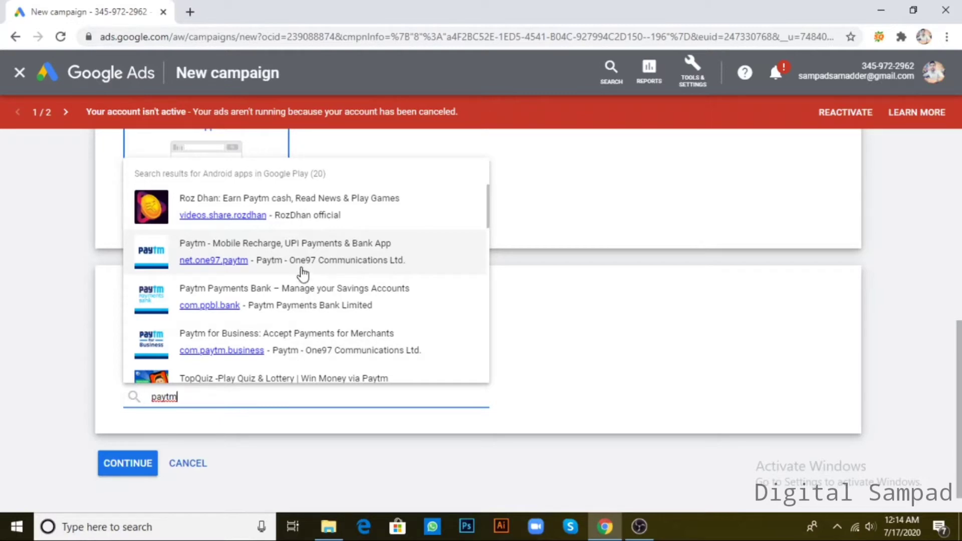
{"action": "left_click", "coordinate": [249, 259]}
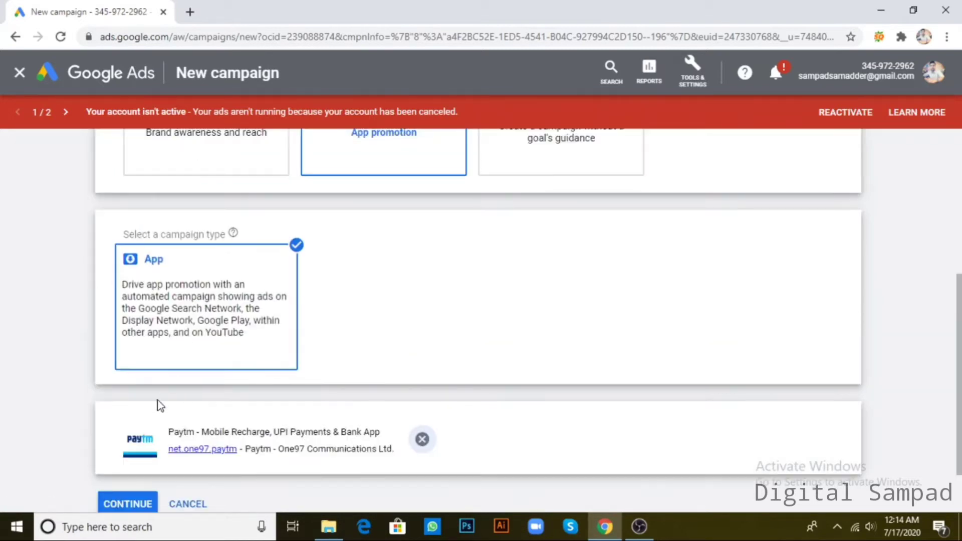
{"action": "left_click", "coordinate": [122, 440]}
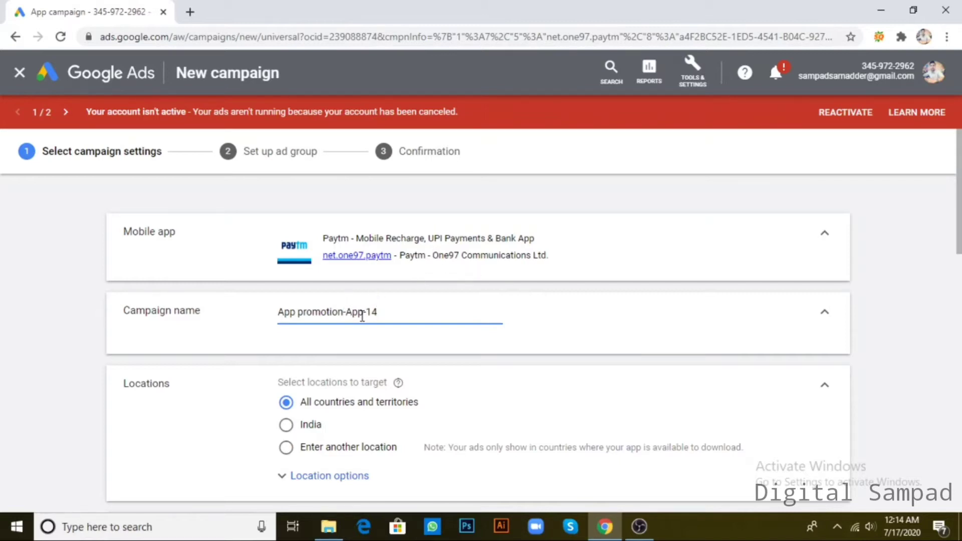
Step: Shorten the campaign name to "App promotion" and set location targeting to Enter another location
{"action": "left_click_drag", "start_coordinate": [344, 312], "coordinate": [427, 312]}
{"action": "key", "text": "BackSpace"}
{"action": "scroll", "coordinate": [405, 330], "scroll_direction": "down", "scroll_amount": 1}
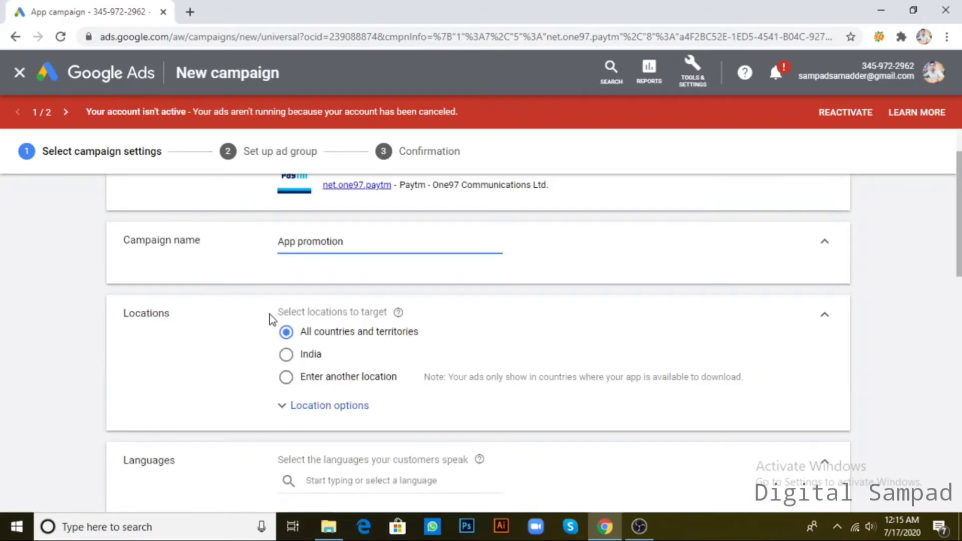
{"action": "left_click", "coordinate": [285, 354]}
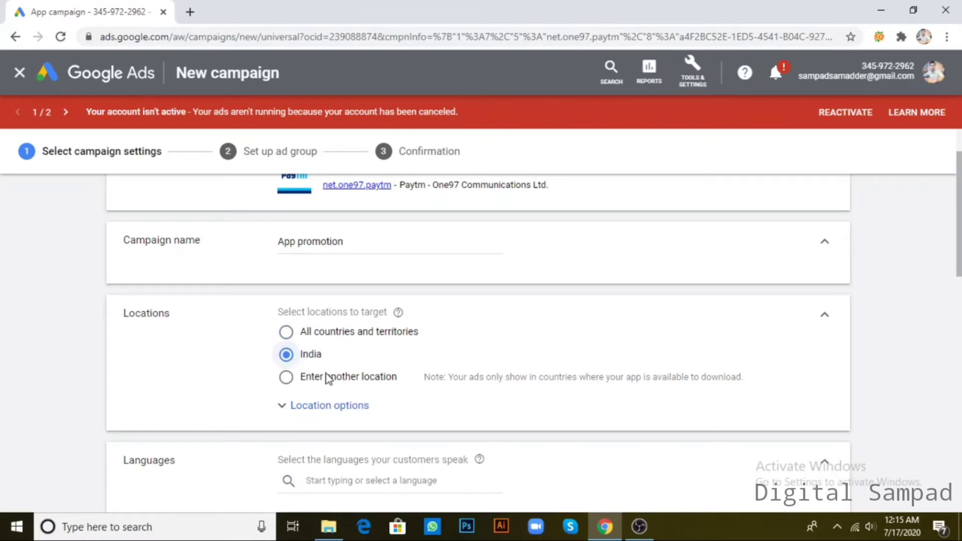
{"action": "left_click", "coordinate": [286, 382]}
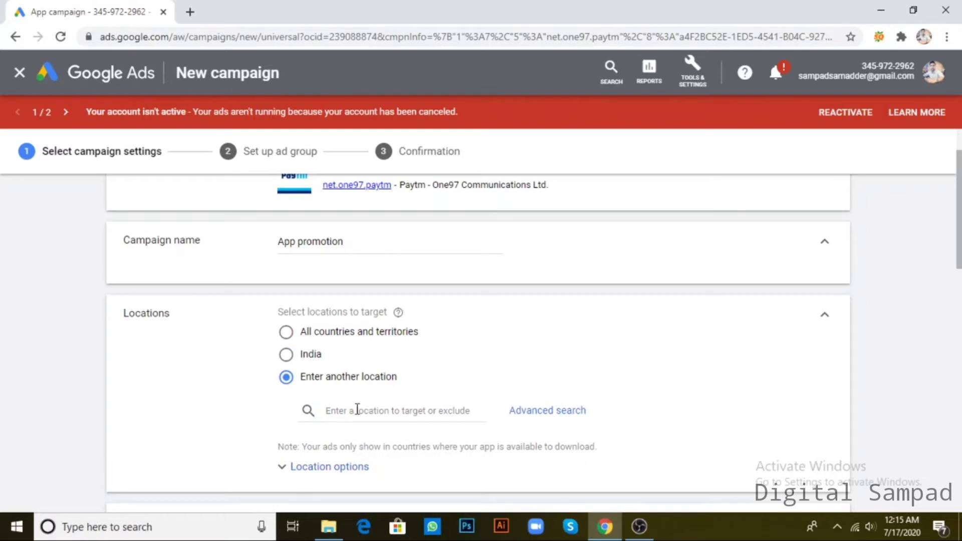
{"action": "scroll", "coordinate": [398, 417], "scroll_direction": "down", "scroll_amount": 3}
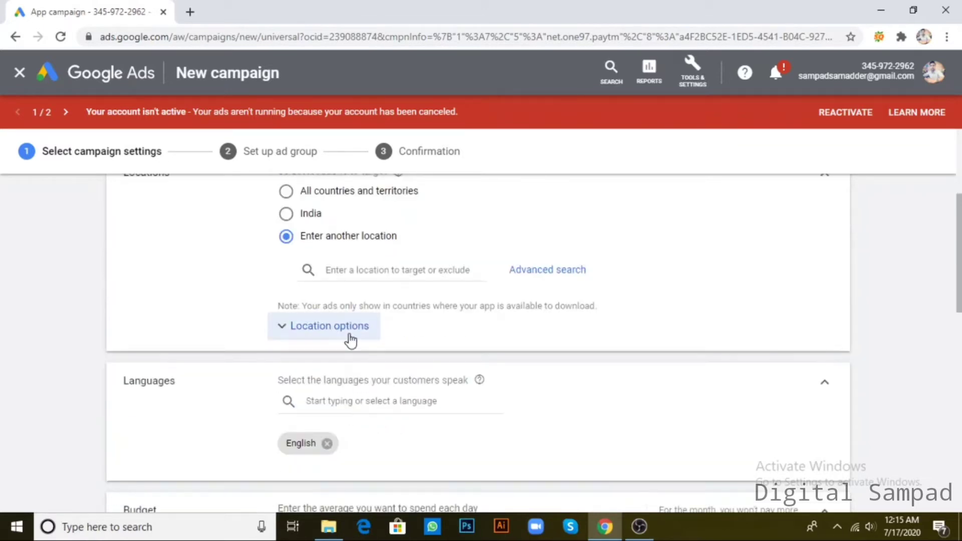
Step: Add the cities Kolkata, West Bengal and Chennai, Tamil Nadu as targeted locations
{"action": "left_click", "coordinate": [363, 269]}
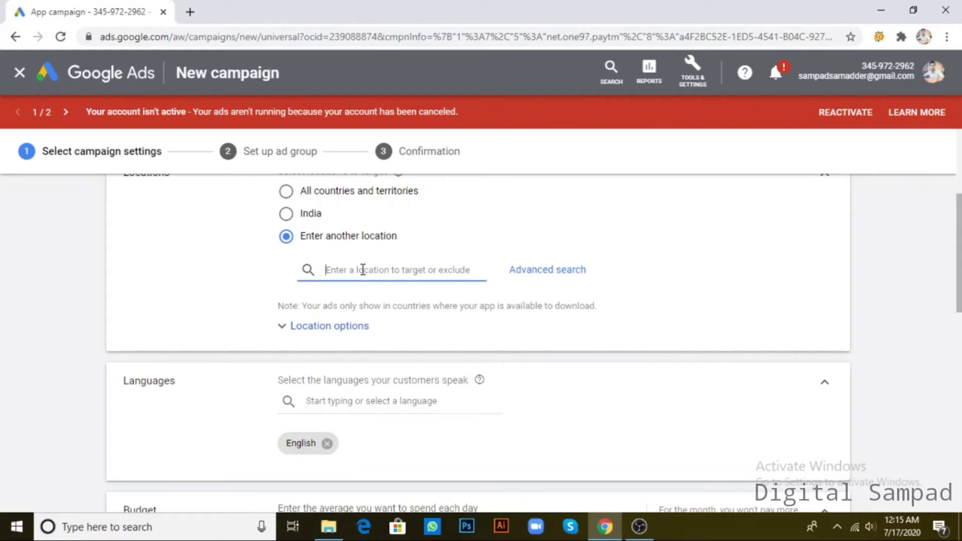
{"action": "type", "text": "Kolkata"}
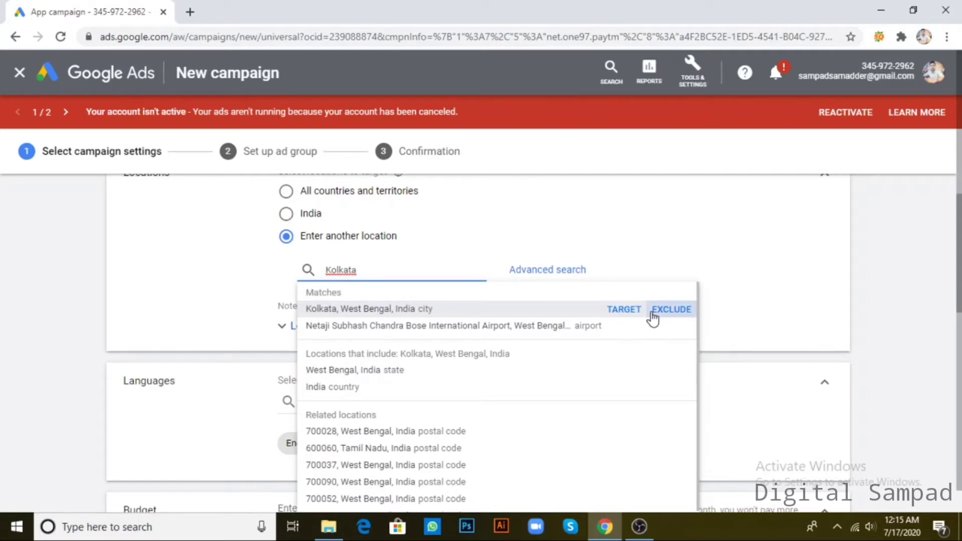
{"action": "left_click", "coordinate": [624, 311]}
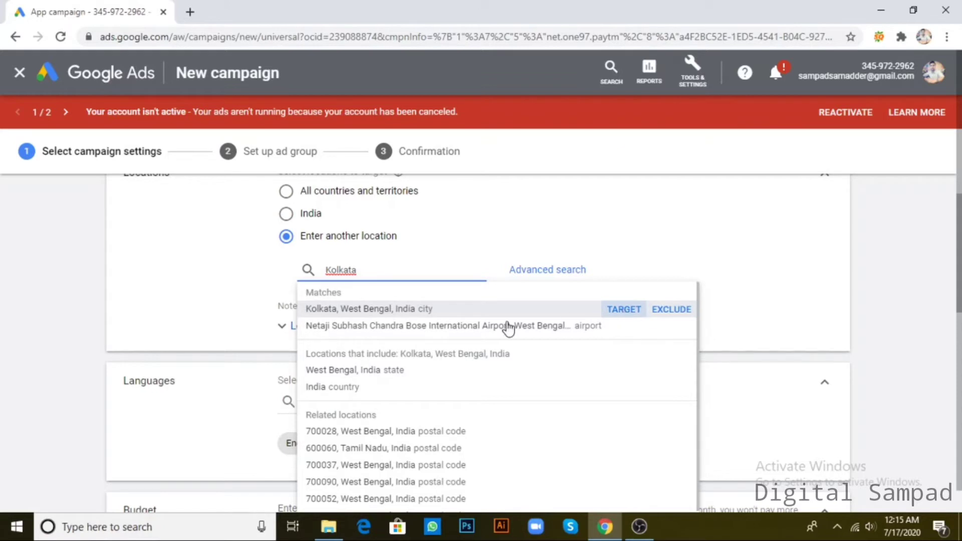
{"action": "left_click", "coordinate": [411, 327]}
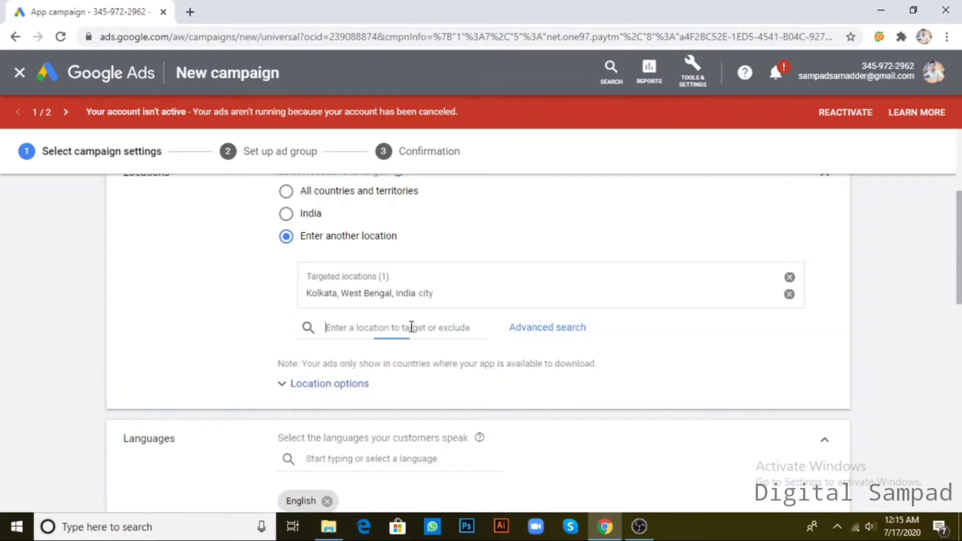
{"action": "type", "text": "Chennai"}
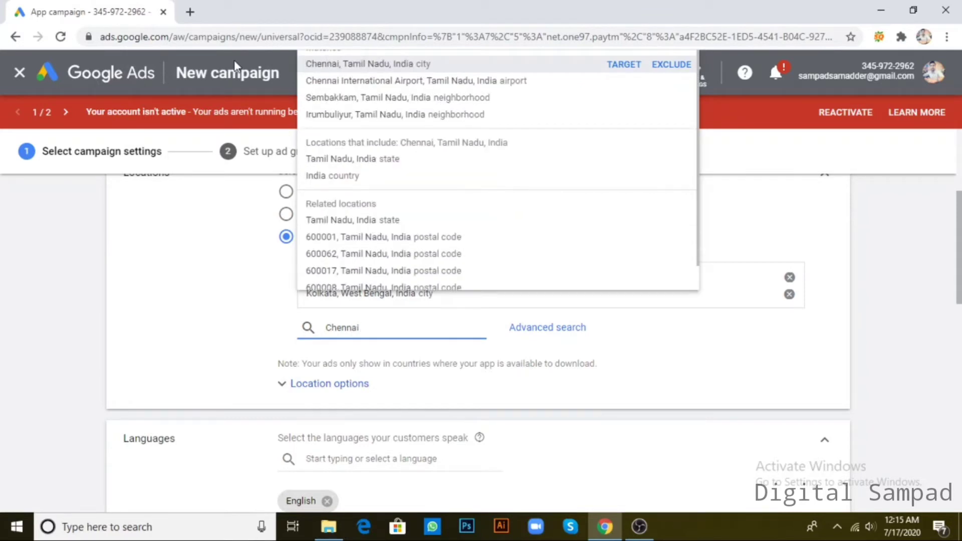
{"action": "left_click", "coordinate": [622, 65]}
Step: Add the city of Mumbai, Maharashtra and the union territory of Delhi as targeted locations
{"action": "left_click", "coordinate": [365, 346]}
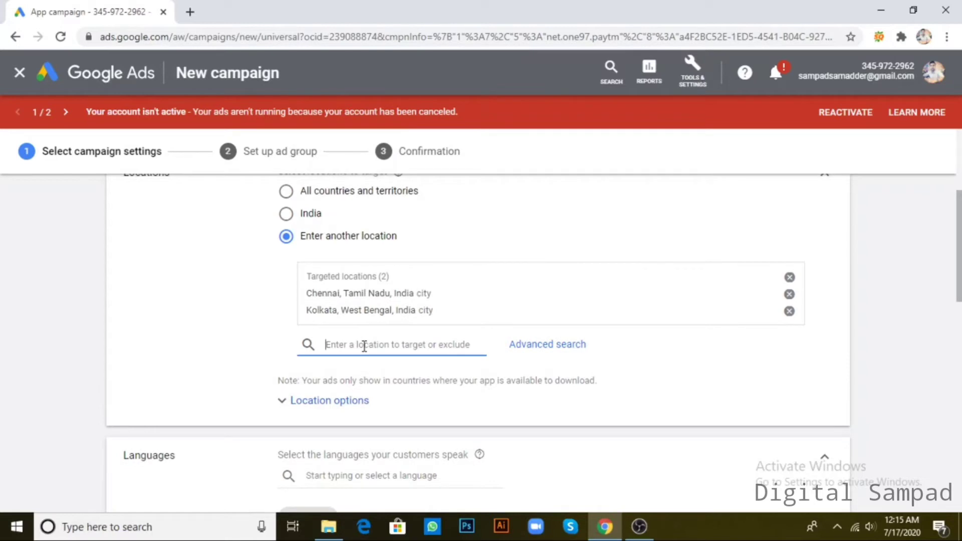
{"action": "type", "text": "Mumbai"}
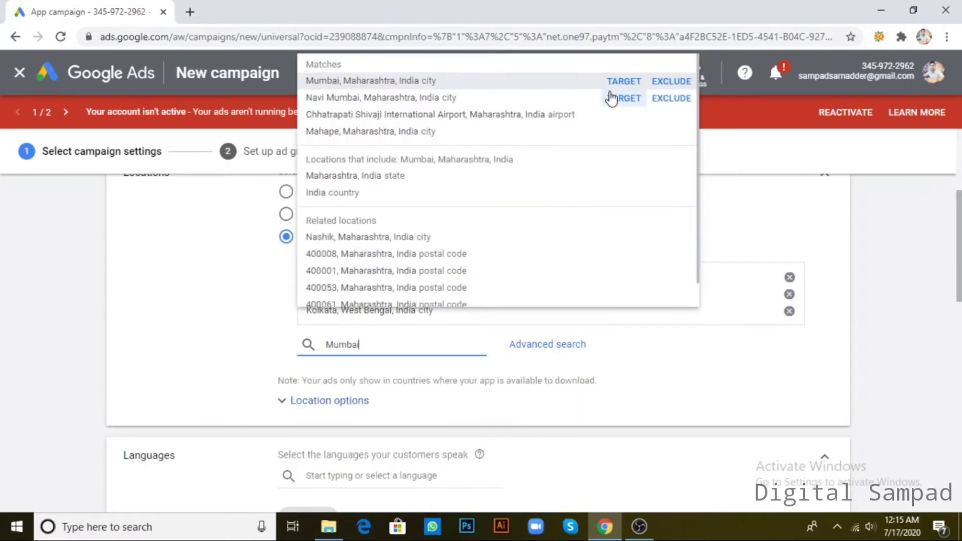
{"action": "left_click", "coordinate": [624, 82]}
{"action": "left_click", "coordinate": [381, 361]}
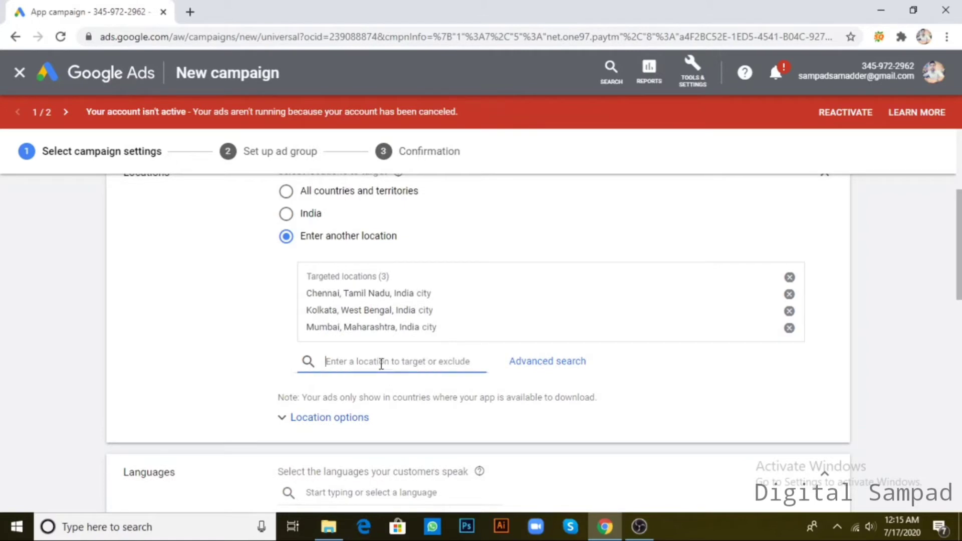
{"action": "type", "text": "Delhi"}
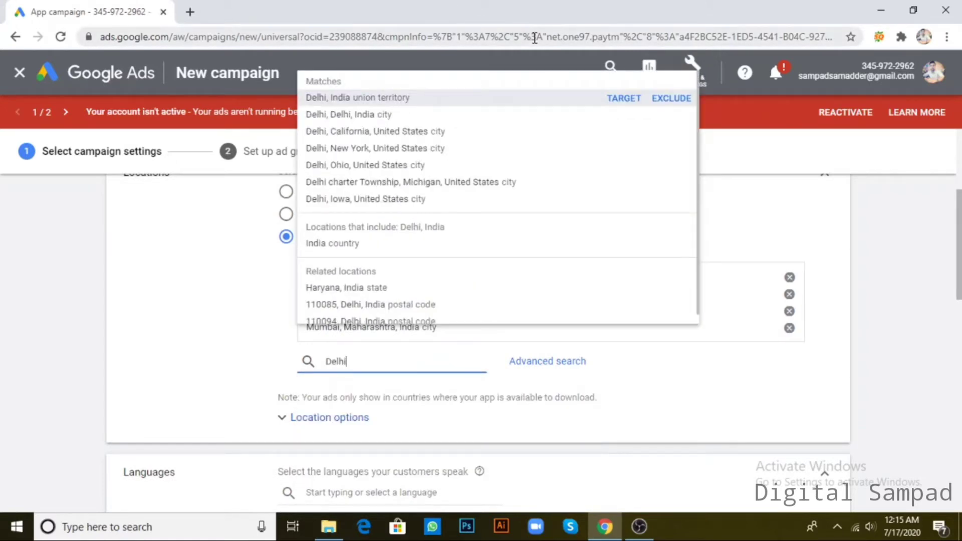
{"action": "left_click", "coordinate": [622, 100]}
{"action": "left_click", "coordinate": [623, 100]}
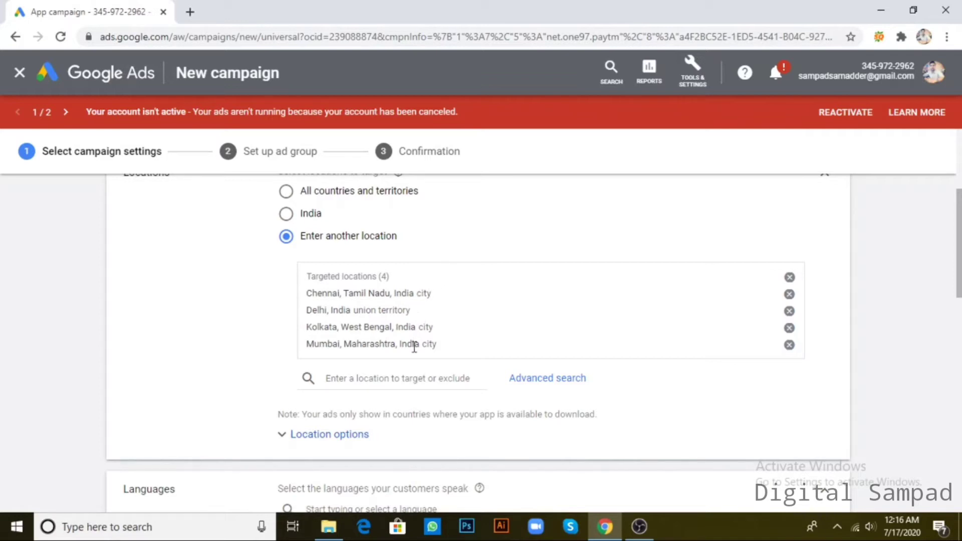
Step: Remove Mumbai, Kolkata, Delhi and Chennai from the targeted locations
{"action": "left_click", "coordinate": [789, 345]}
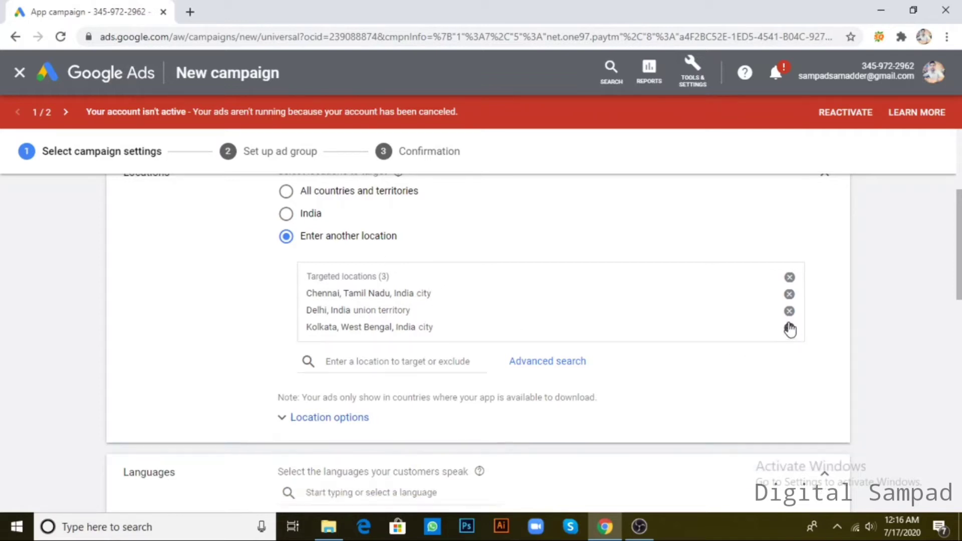
{"action": "left_click", "coordinate": [789, 328]}
{"action": "left_click", "coordinate": [789, 311]}
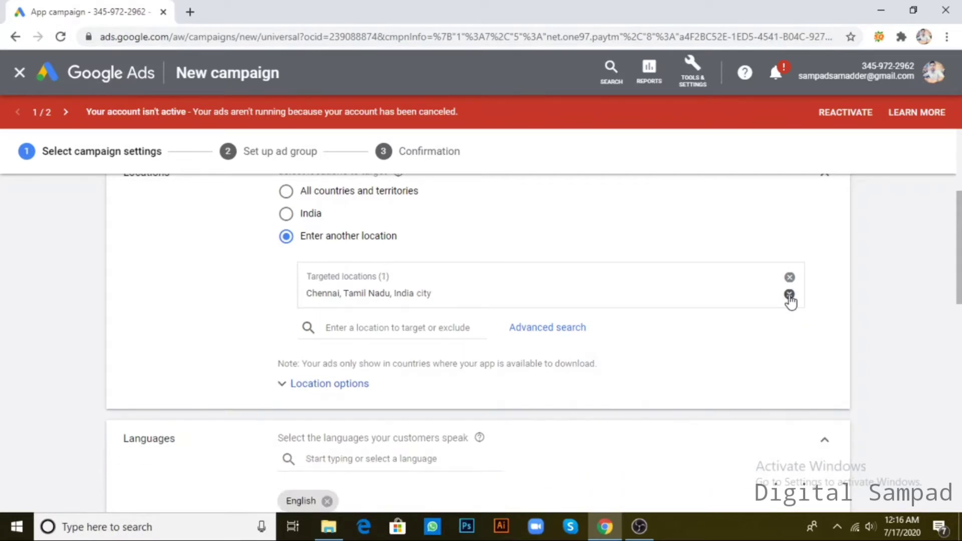
{"action": "left_click", "coordinate": [789, 294]}
Step: Add the country India as a targeted location
{"action": "left_click", "coordinate": [385, 273]}
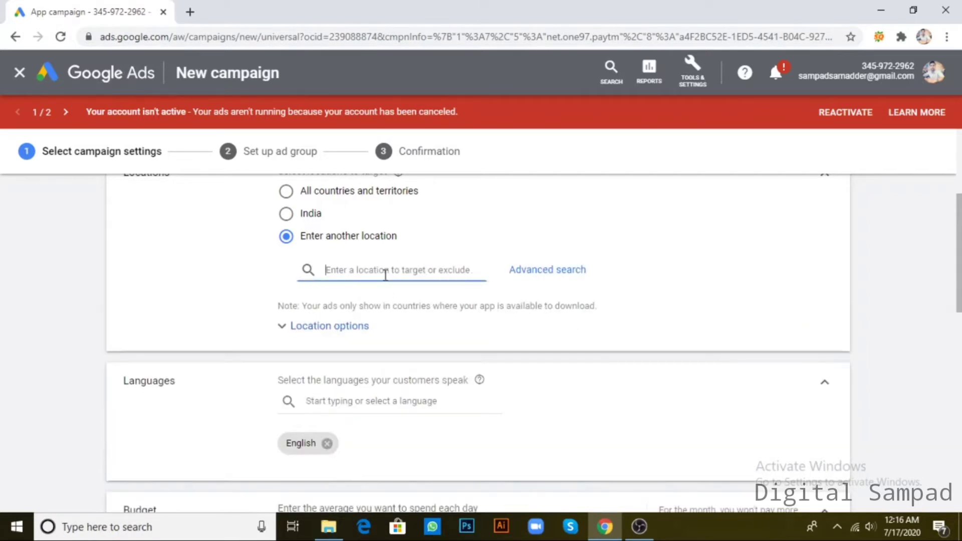
{"action": "type", "text": "India"}
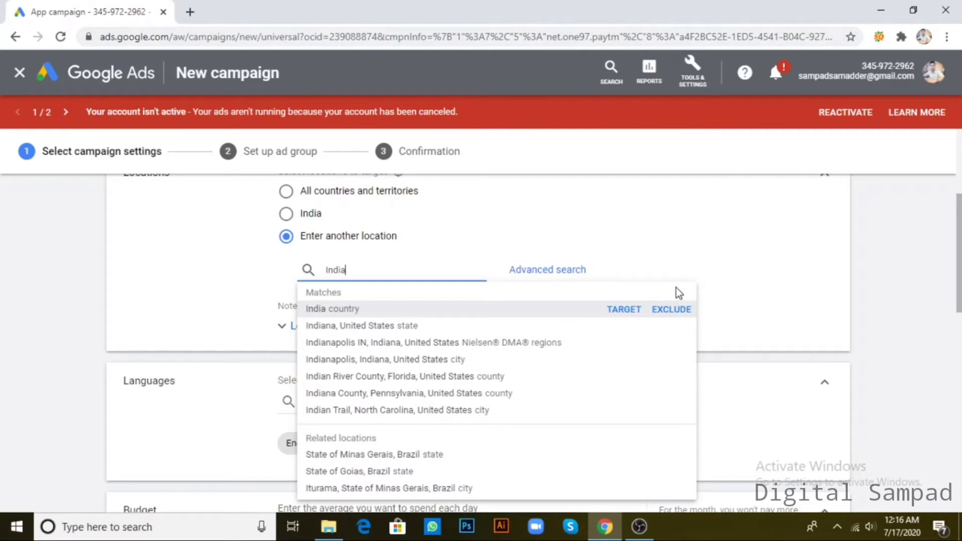
{"action": "left_click", "coordinate": [626, 311]}
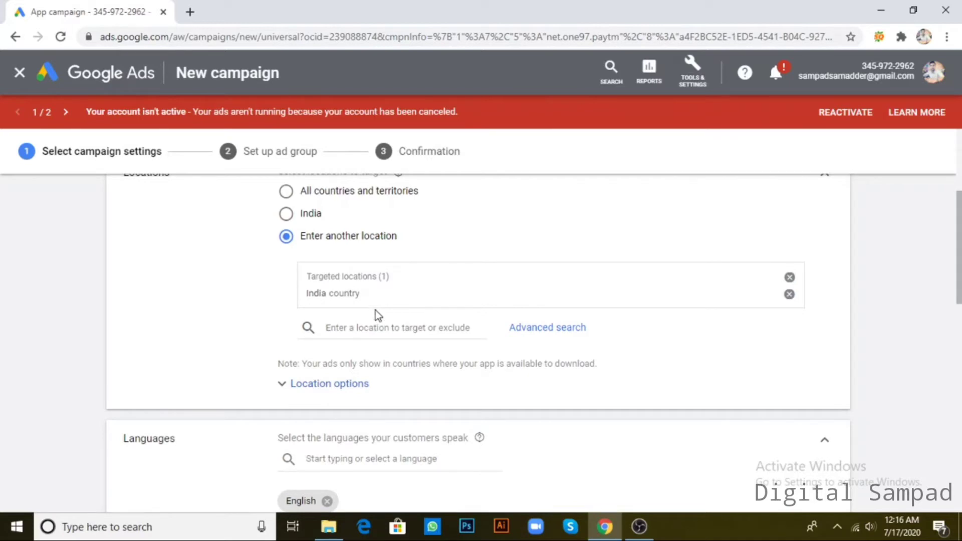
Step: Try to exclude the union territory of Delhi from the campaign's locations
{"action": "left_click", "coordinate": [378, 330]}
{"action": "type", "text": "Delhi"}
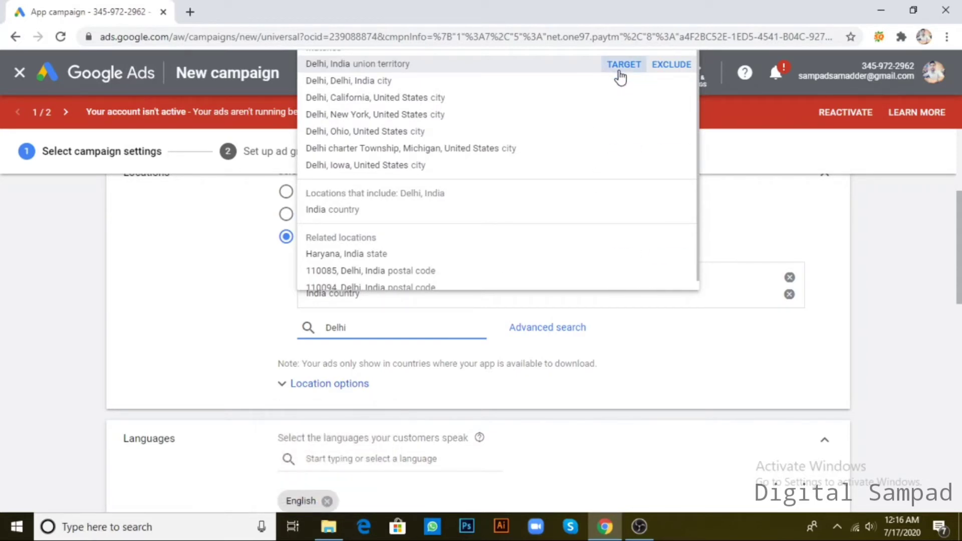
{"action": "left_click", "coordinate": [671, 65]}
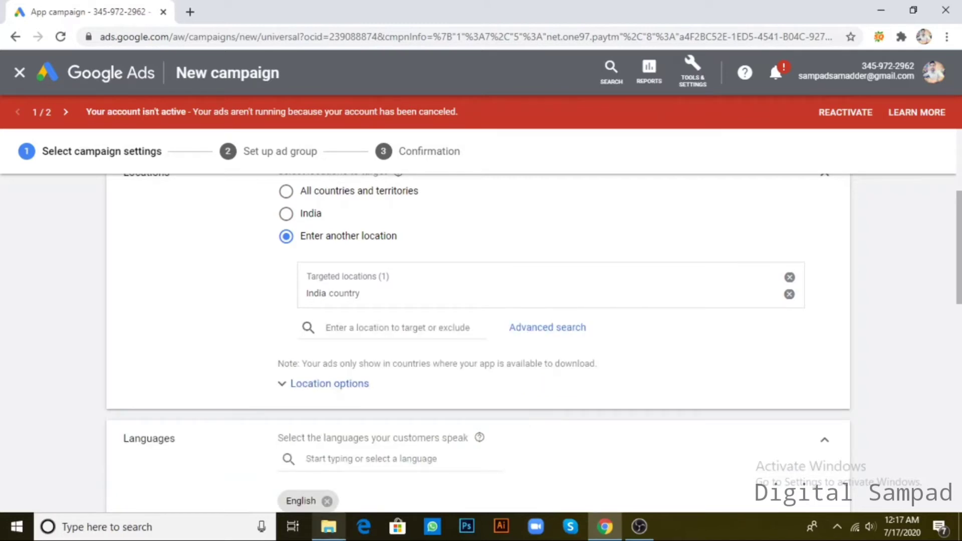
Step: Expand the location options to review the target and exclude settings
{"action": "scroll", "coordinate": [576, 468], "scroll_direction": "down", "scroll_amount": 2}
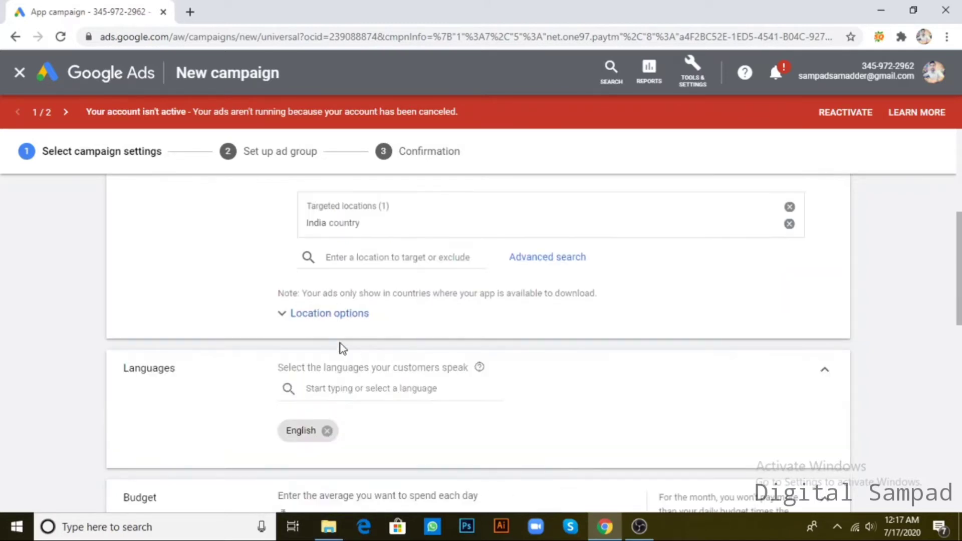
{"action": "left_click", "coordinate": [333, 320]}
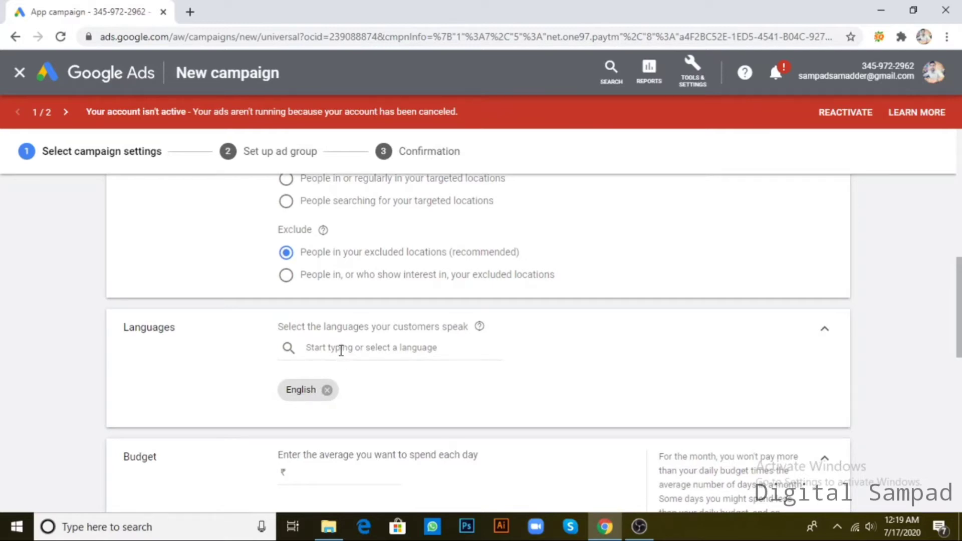
Step: Set the campaign's average daily budget to ₹500
{"action": "scroll", "coordinate": [341, 350], "scroll_direction": "down", "scroll_amount": 1}
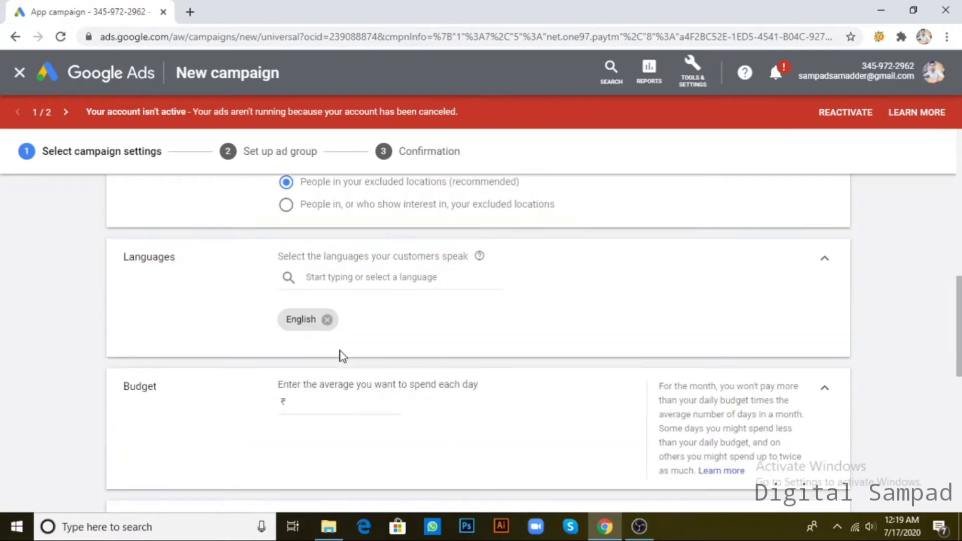
{"action": "left_click", "coordinate": [329, 401]}
{"action": "type", "text": "500"}
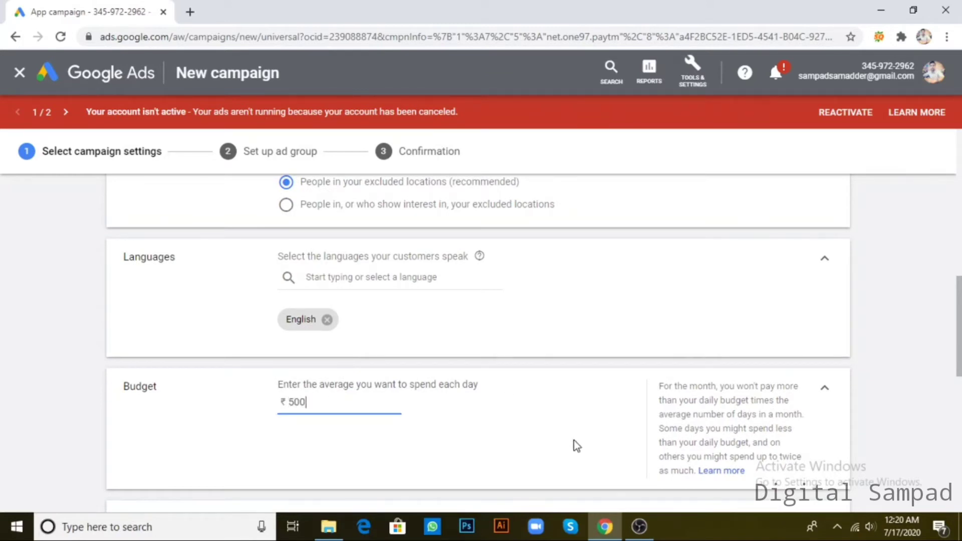
{"action": "left_click", "coordinate": [494, 410]}
Step: Examine the available bidding options for the campaign focus and for the kind of users to target
{"action": "scroll", "coordinate": [501, 404], "scroll_direction": "down", "scroll_amount": 3}
{"action": "scroll", "coordinate": [478, 405], "scroll_direction": "down", "scroll_amount": 3}
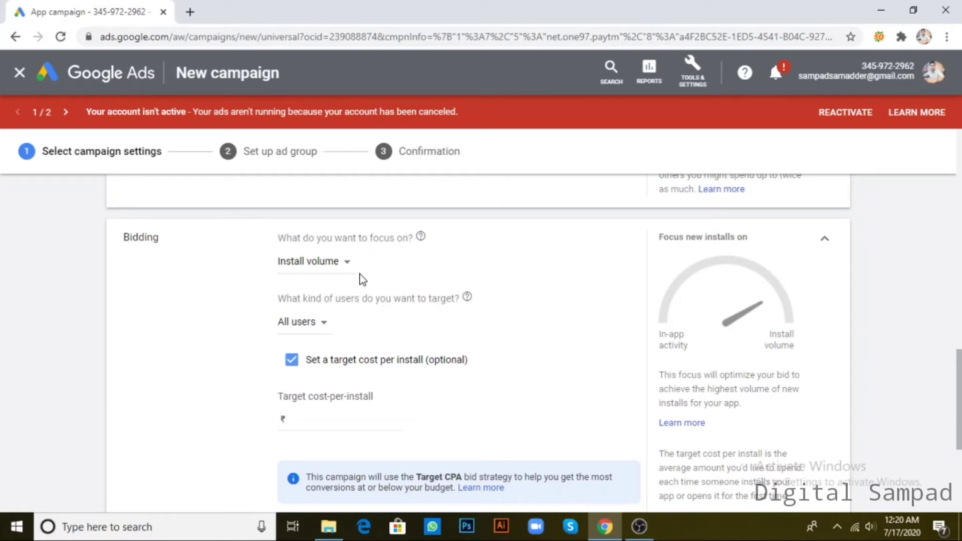
{"action": "left_click", "coordinate": [349, 266]}
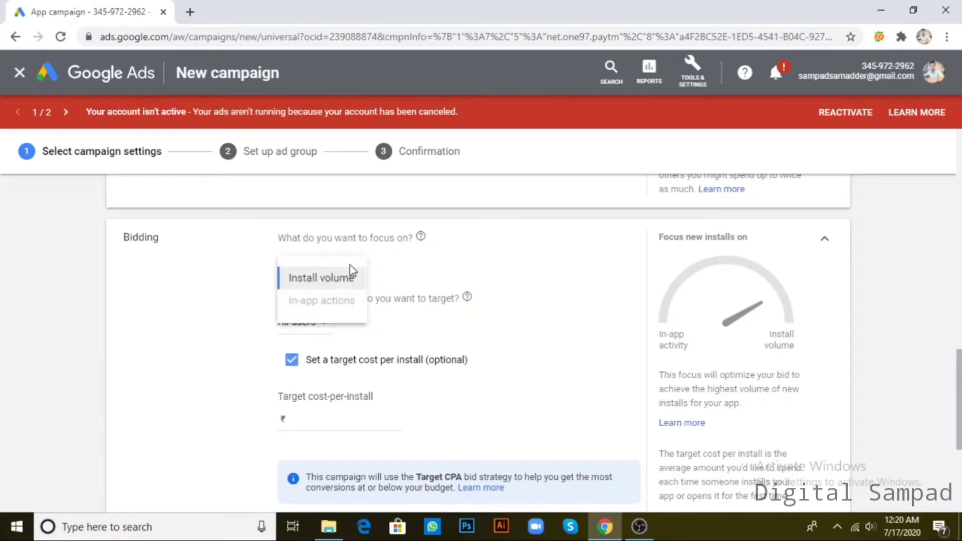
{"action": "mouse_move", "coordinate": [343, 304]}
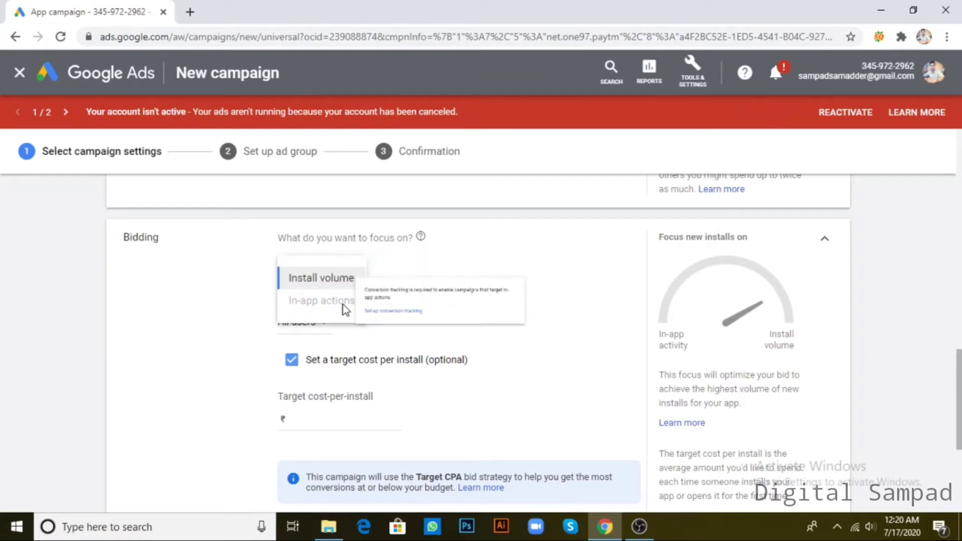
{"action": "mouse_move", "coordinate": [312, 282]}
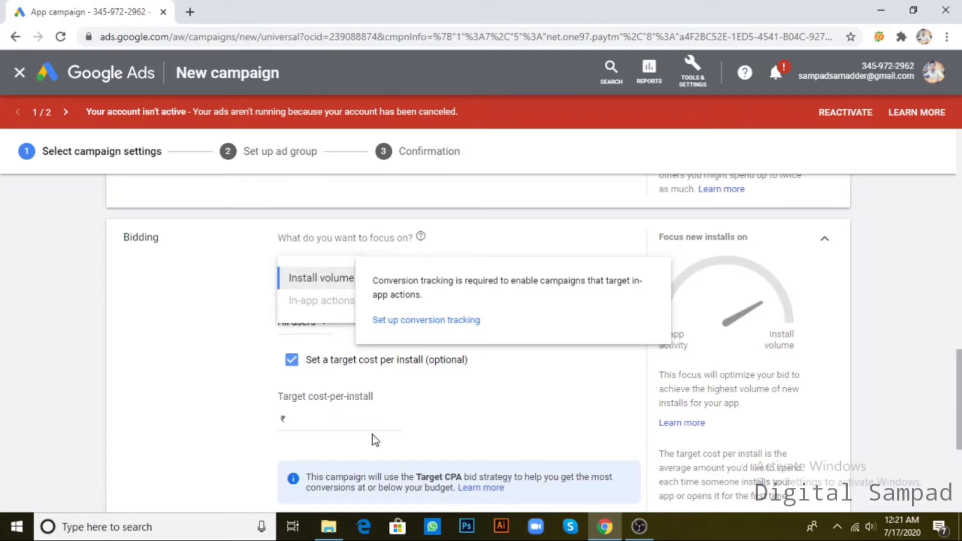
{"action": "mouse_move", "coordinate": [323, 311]}
{"action": "left_click", "coordinate": [540, 374]}
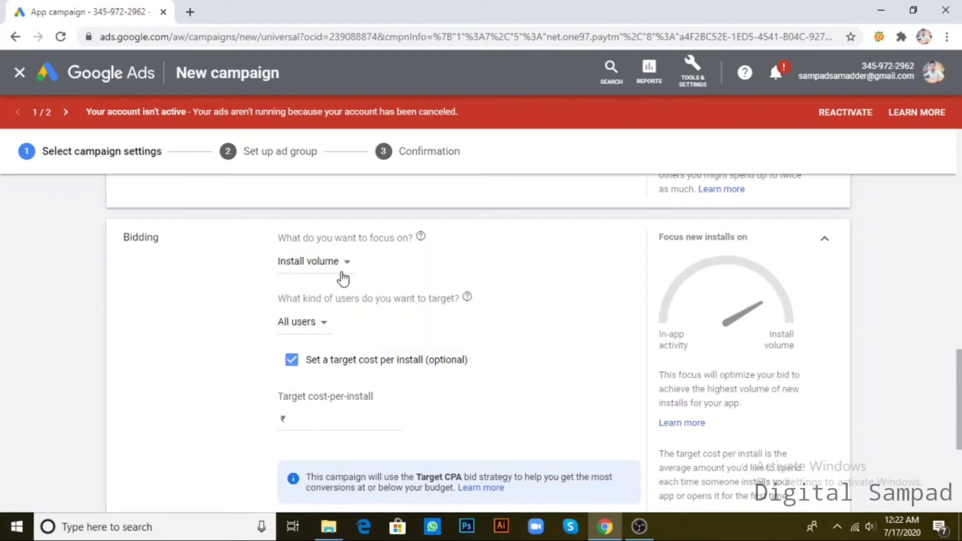
{"action": "left_click", "coordinate": [319, 325]}
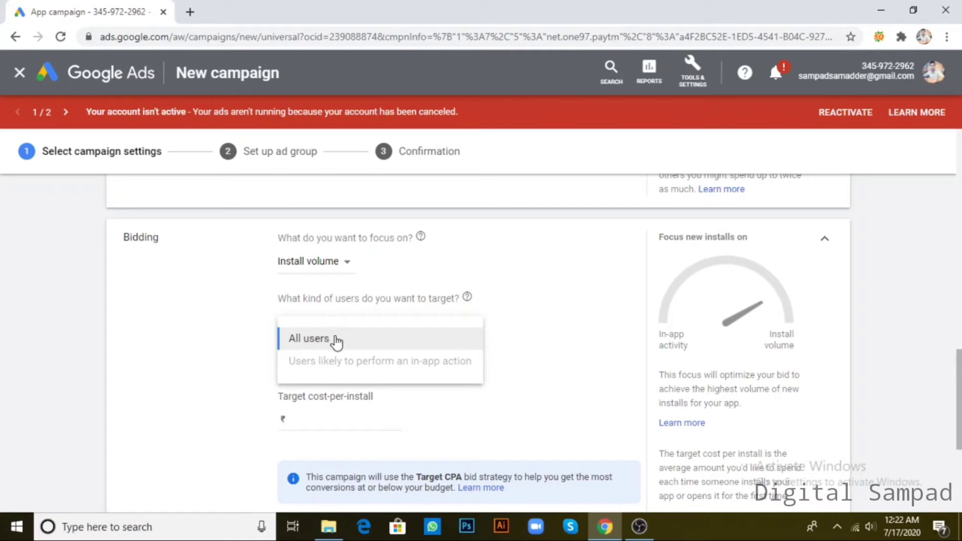
{"action": "mouse_move", "coordinate": [434, 373]}
{"action": "mouse_move", "coordinate": [354, 365]}
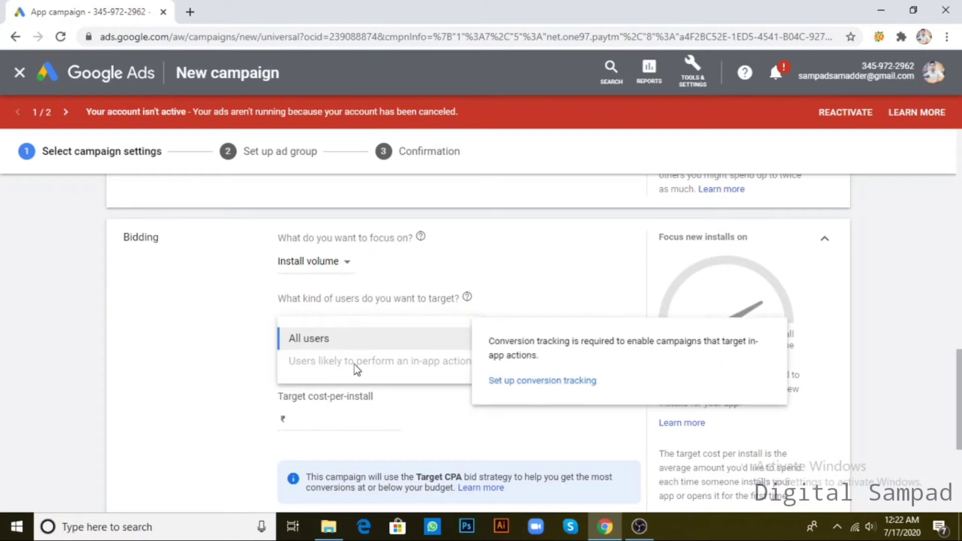
Step: Set the target cost-per-install to ₹5
{"action": "left_click", "coordinate": [353, 423]}
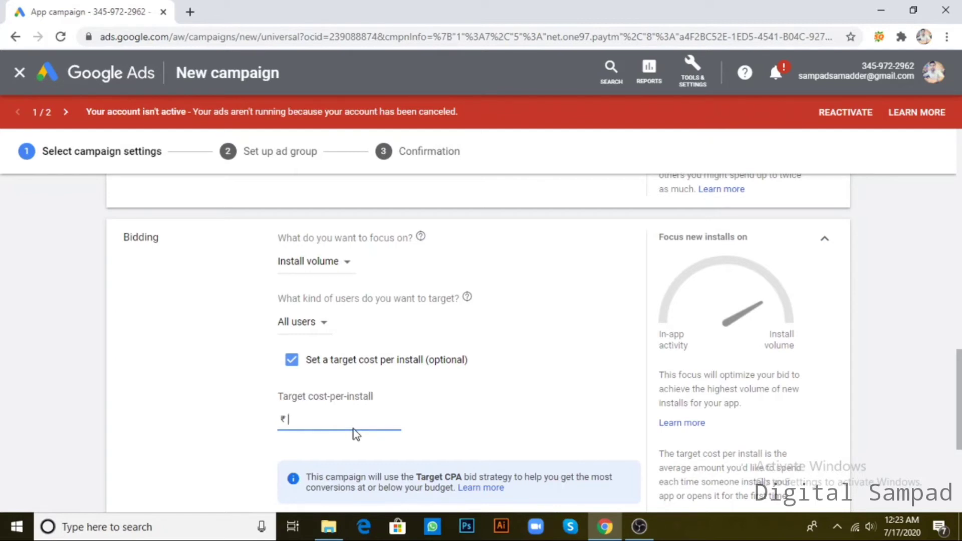
{"action": "type", "text": "5"}
{"action": "scroll", "coordinate": [358, 426], "scroll_direction": "up", "scroll_amount": 4}
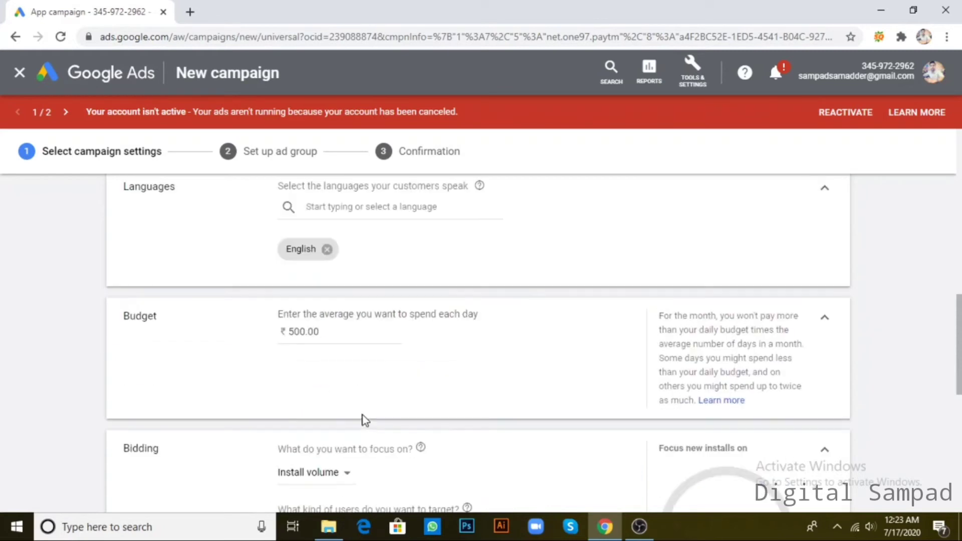
{"action": "scroll", "coordinate": [361, 383], "scroll_direction": "down", "scroll_amount": 4}
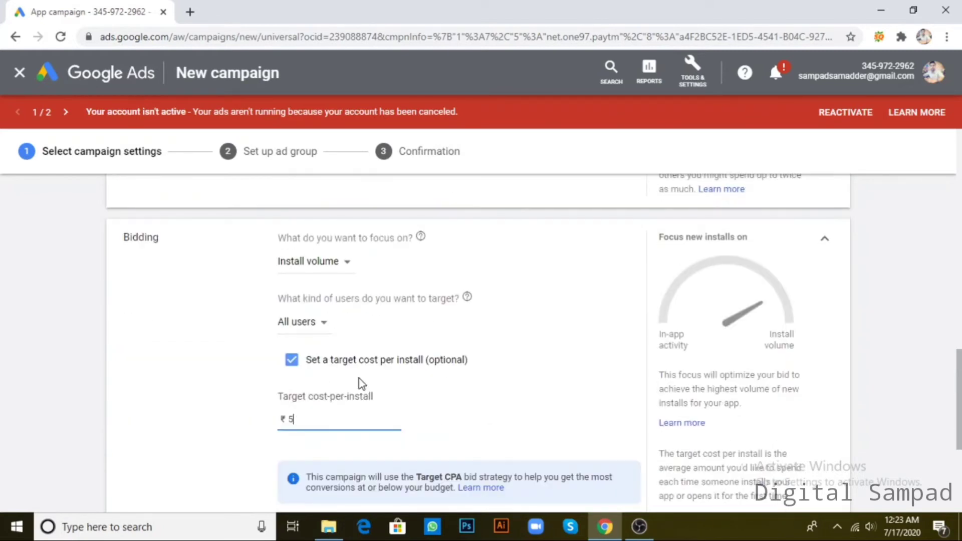
{"action": "left_click", "coordinate": [519, 422]}
Step: Schedule the campaign with start date Jul 18, 2020 and end date Jul 24, 2020
{"action": "scroll", "coordinate": [409, 403], "scroll_direction": "down", "scroll_amount": 3}
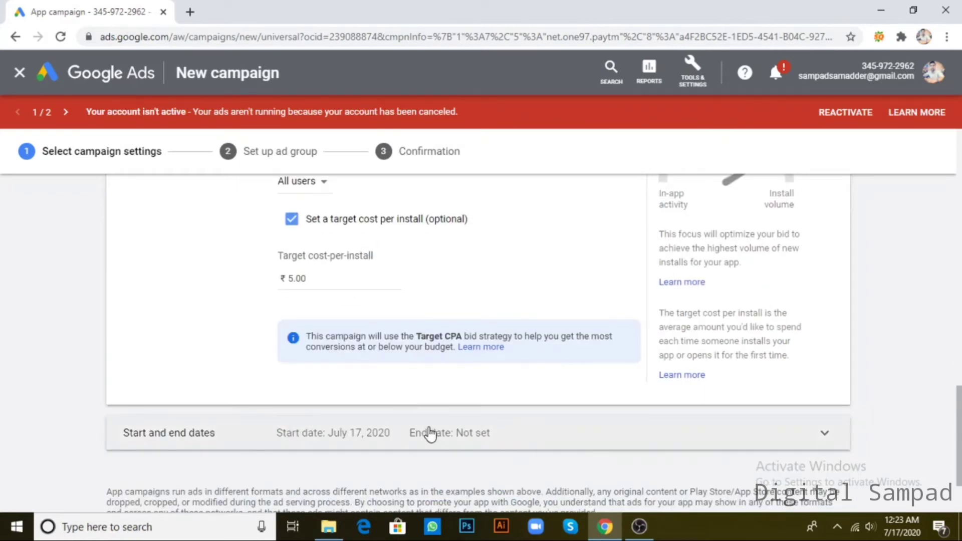
{"action": "left_click", "coordinate": [550, 437]}
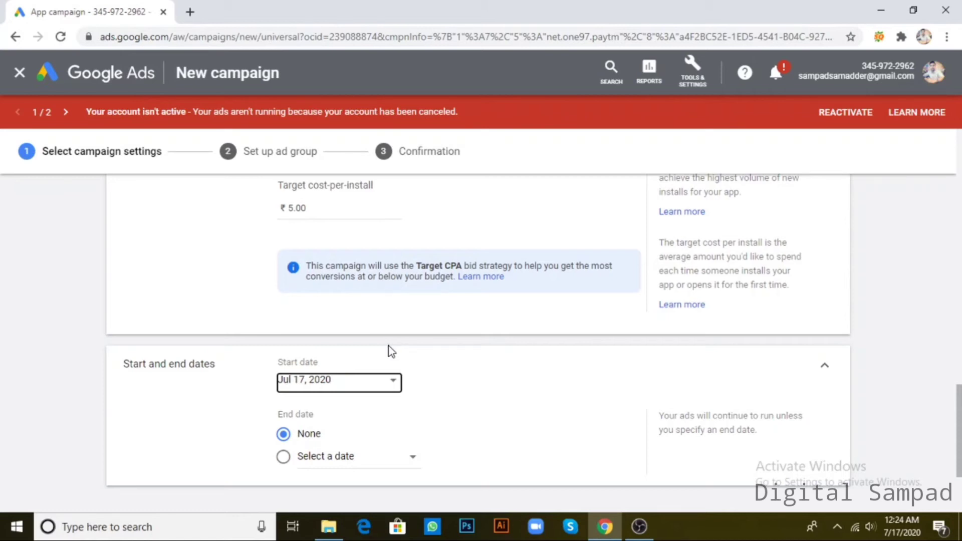
{"action": "left_click", "coordinate": [394, 384]}
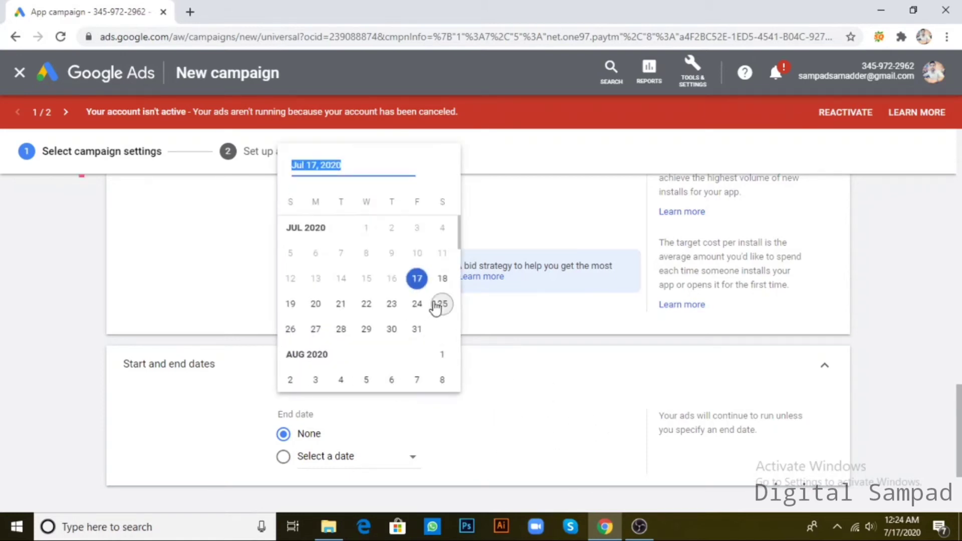
{"action": "left_click", "coordinate": [442, 278]}
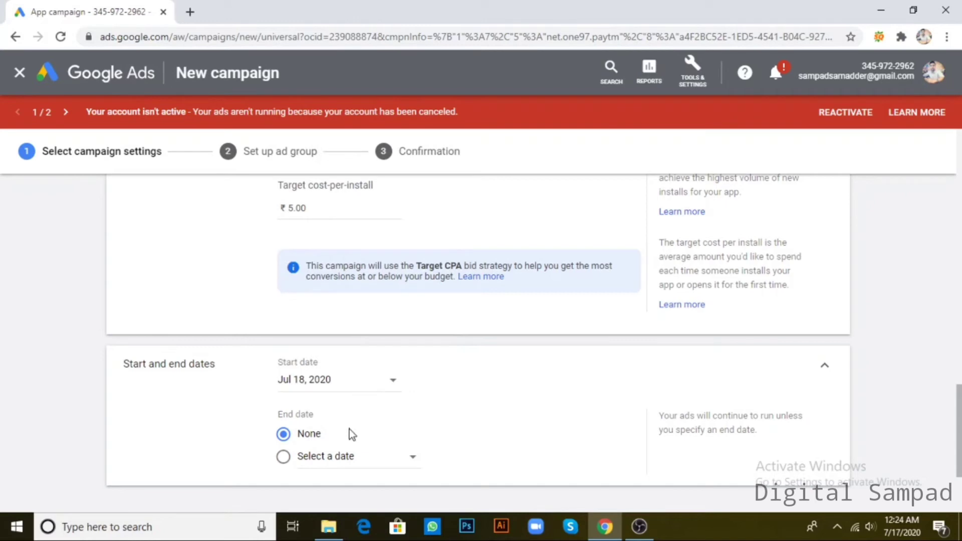
{"action": "scroll", "coordinate": [380, 436], "scroll_direction": "down", "scroll_amount": 1}
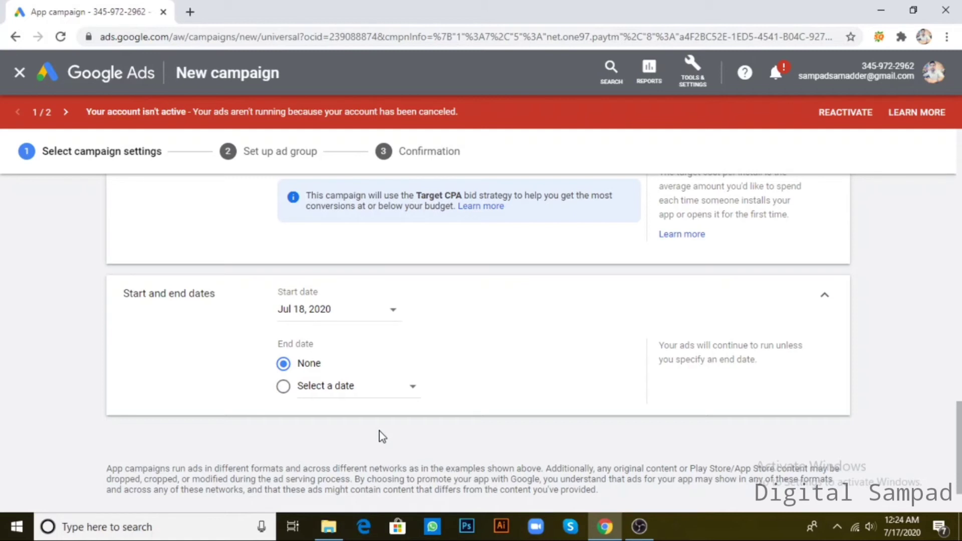
{"action": "left_click", "coordinate": [410, 388]}
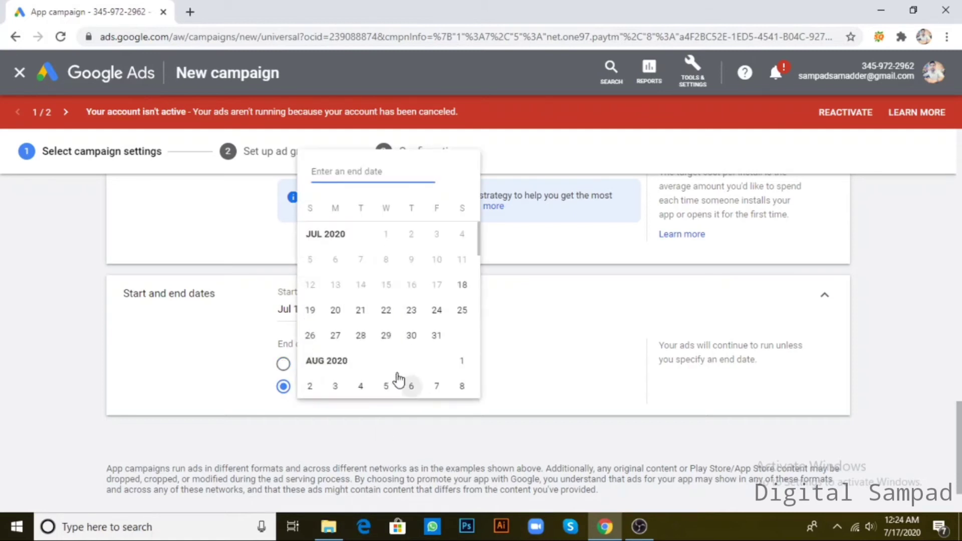
{"action": "left_click", "coordinate": [436, 311]}
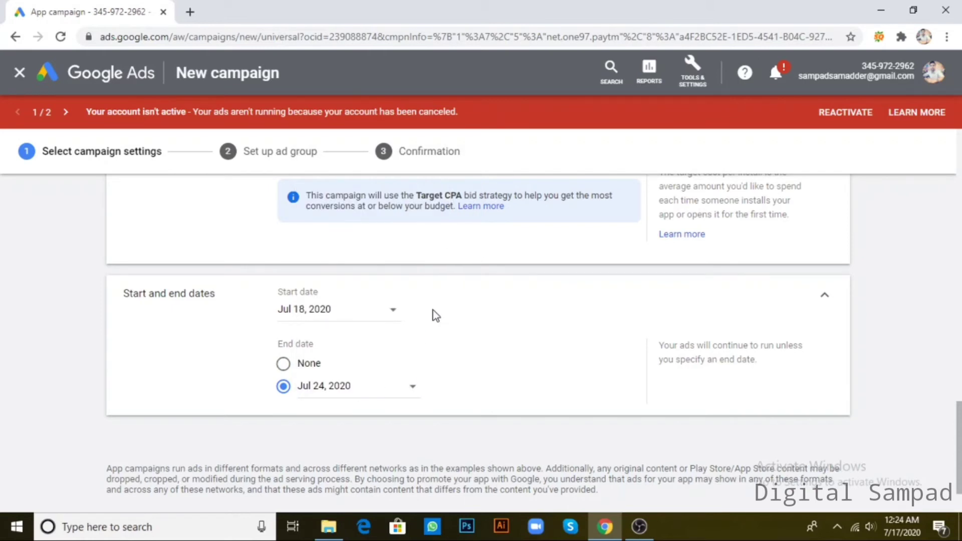
Step: Check the budget, bidding and date settings, and save the campaign settings to continue to the ad group setup
{"action": "scroll", "coordinate": [435, 315], "scroll_direction": "up", "scroll_amount": 3}
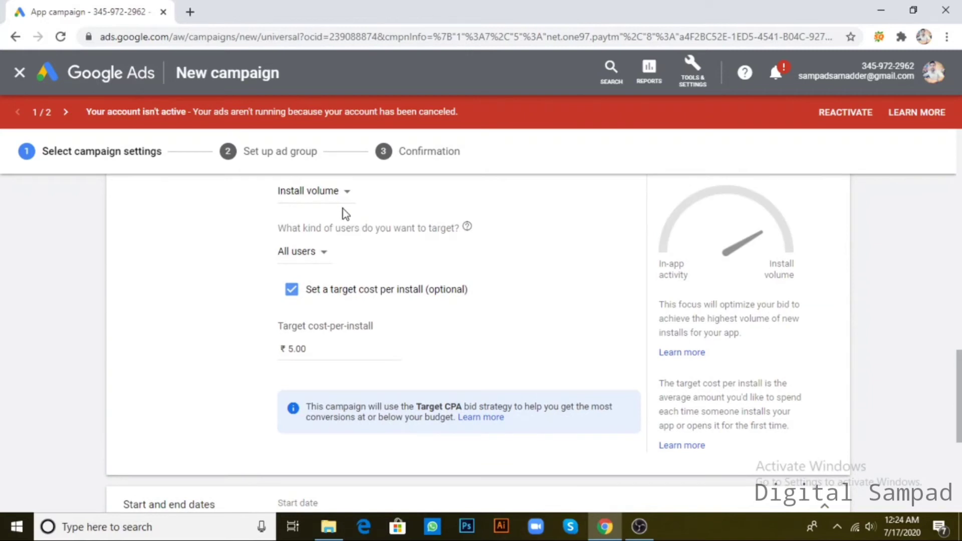
{"action": "scroll", "coordinate": [356, 251], "scroll_direction": "up", "scroll_amount": 3}
{"action": "scroll", "coordinate": [361, 262], "scroll_direction": "up", "scroll_amount": 1}
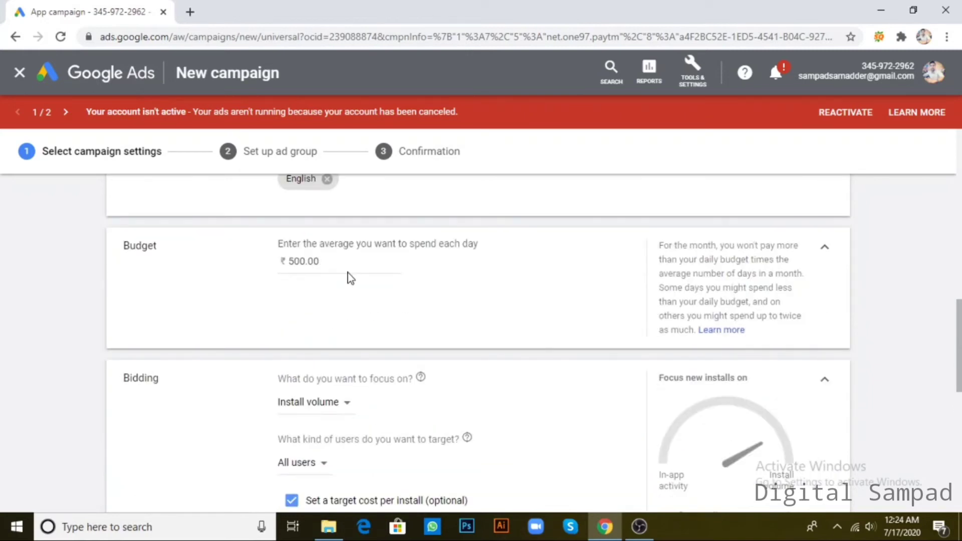
{"action": "scroll", "coordinate": [350, 279], "scroll_direction": "down", "scroll_amount": 9}
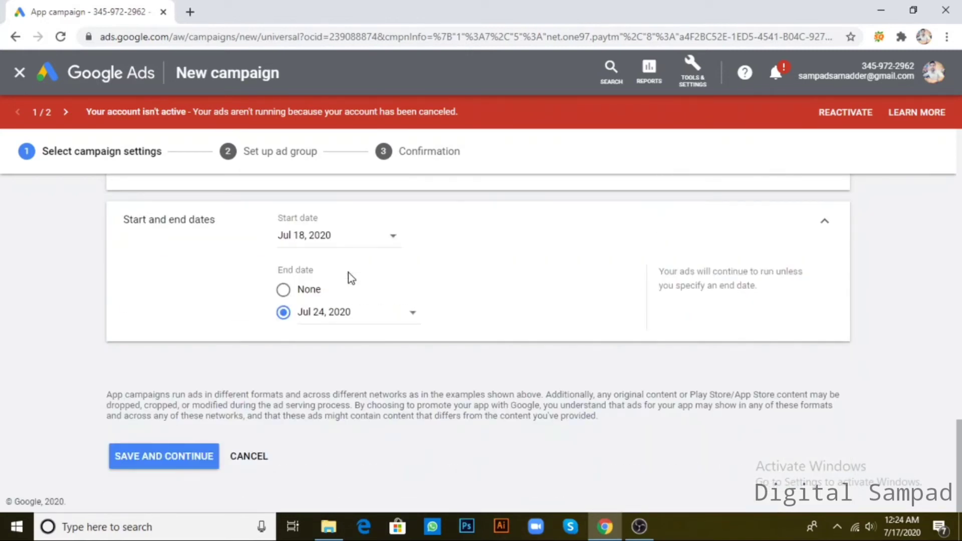
{"action": "left_click", "coordinate": [168, 459]}
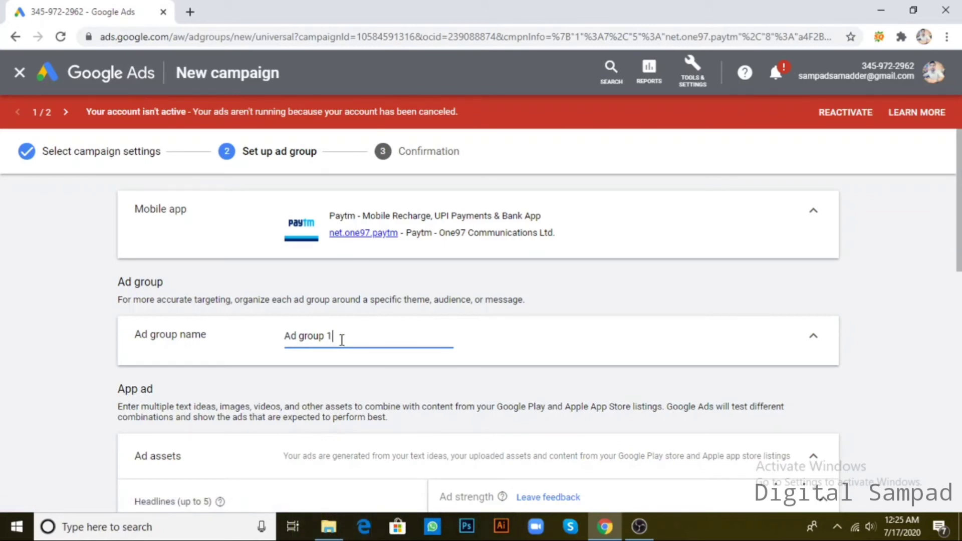
Step: Rename the ad group as App
{"action": "left_click", "coordinate": [297, 335]}
{"action": "key", "text": "BackSpace"}
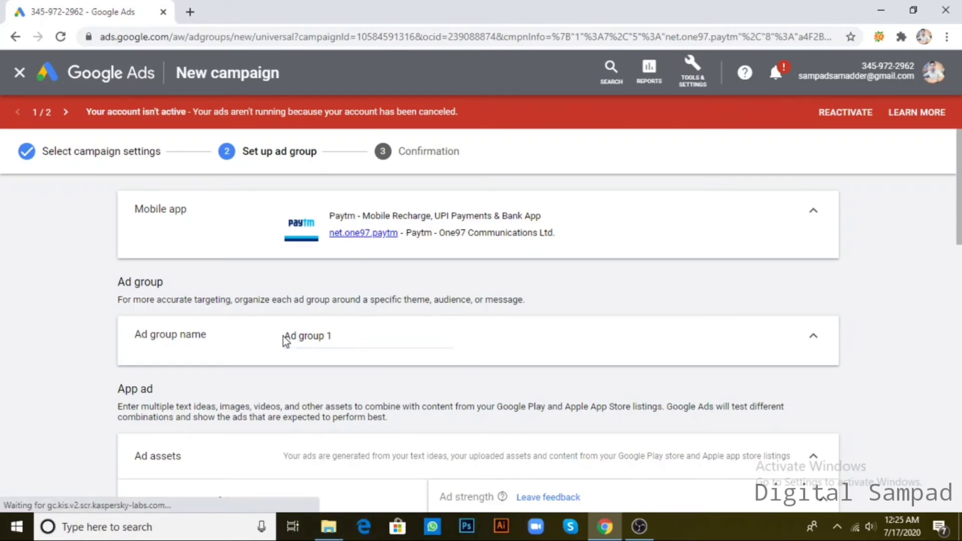
{"action": "left_click_drag", "start_coordinate": [330, 335], "coordinate": [252, 340]}
{"action": "type", "text": "Appli"}
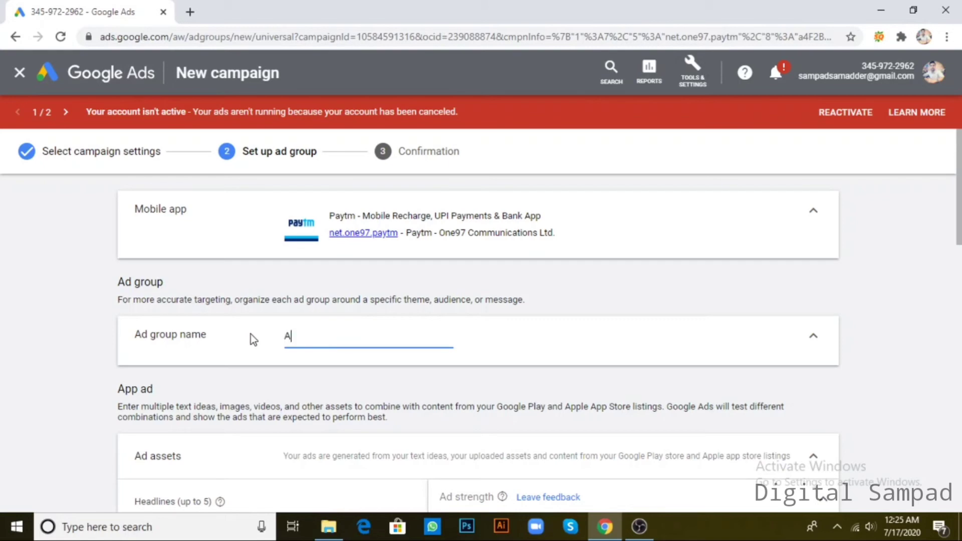
{"action": "key", "text": "BackSpace"}
{"action": "key", "text": "BackSpace"}
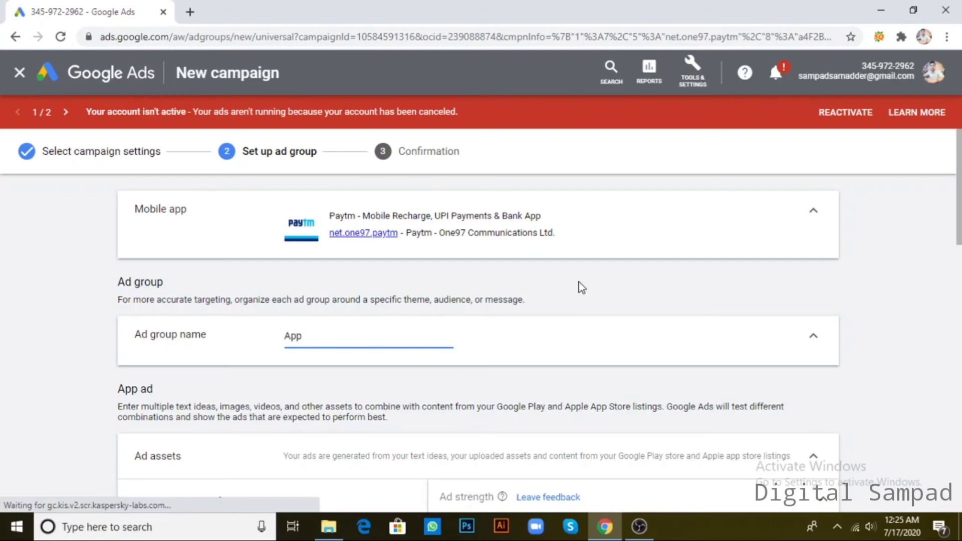
{"action": "left_click", "coordinate": [549, 323]}
Step: Examine the app ad section, including the headline, description, image, video and HTML5 assets and the ad preview
{"action": "scroll", "coordinate": [506, 340], "scroll_direction": "down", "scroll_amount": 1}
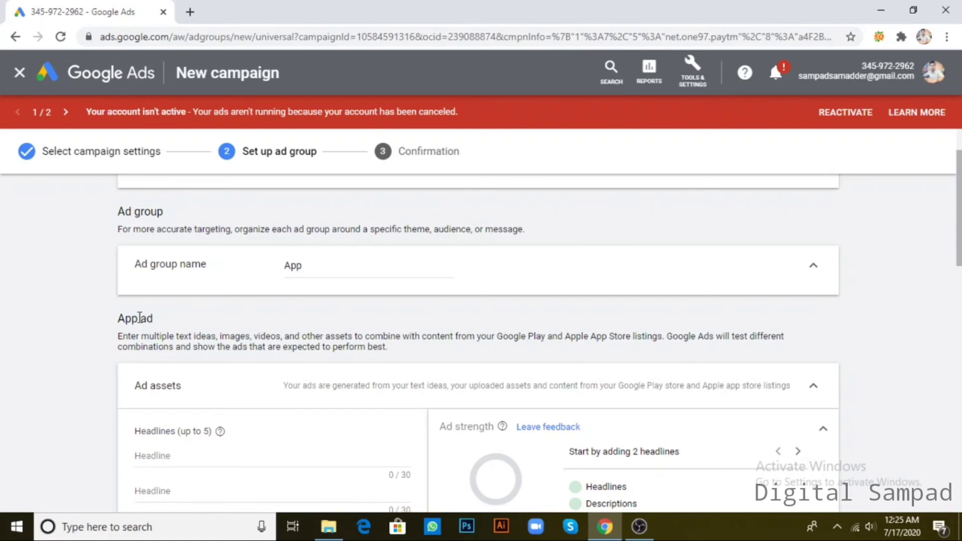
{"action": "scroll", "coordinate": [243, 327], "scroll_direction": "down", "scroll_amount": 4}
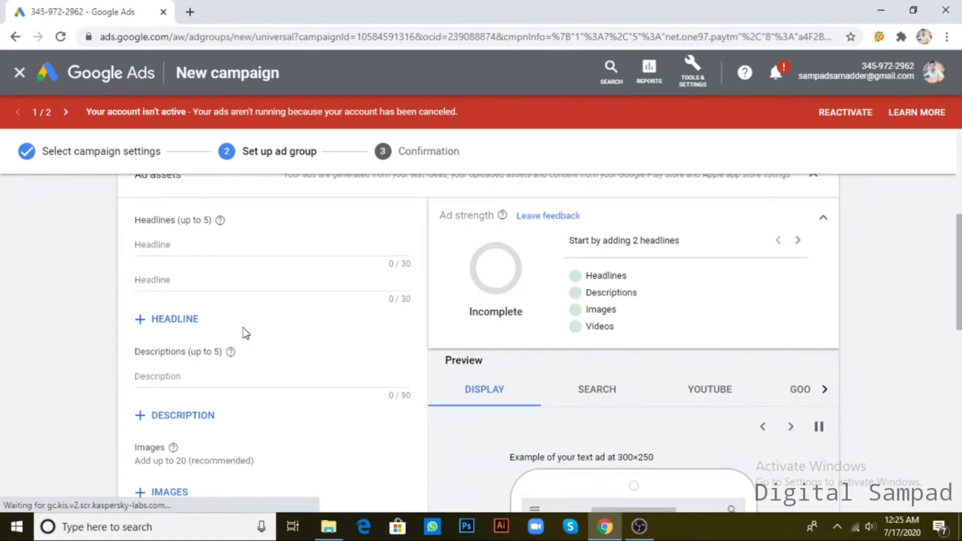
{"action": "scroll", "coordinate": [242, 328], "scroll_direction": "up", "scroll_amount": 1}
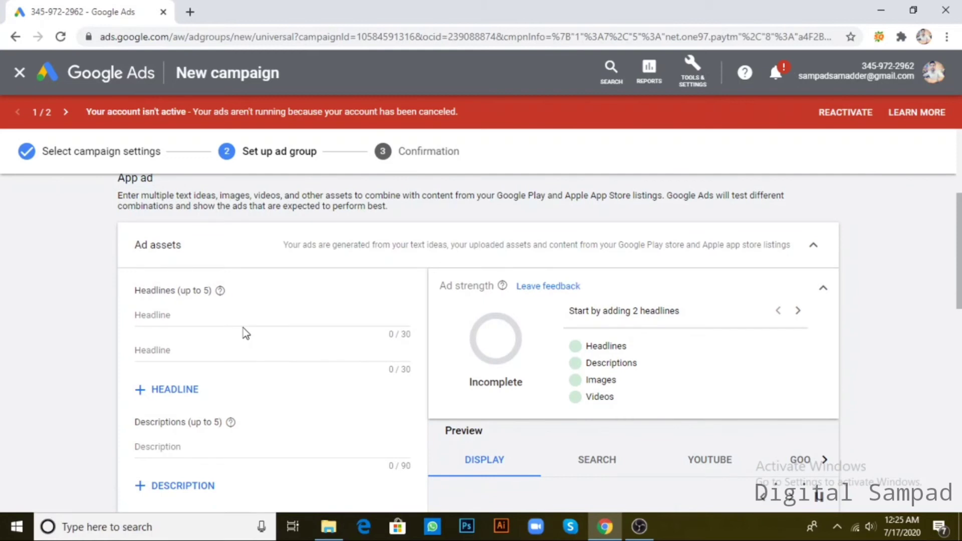
{"action": "scroll", "coordinate": [243, 328], "scroll_direction": "up", "scroll_amount": 1}
{"action": "scroll", "coordinate": [217, 264], "scroll_direction": "up", "scroll_amount": 1}
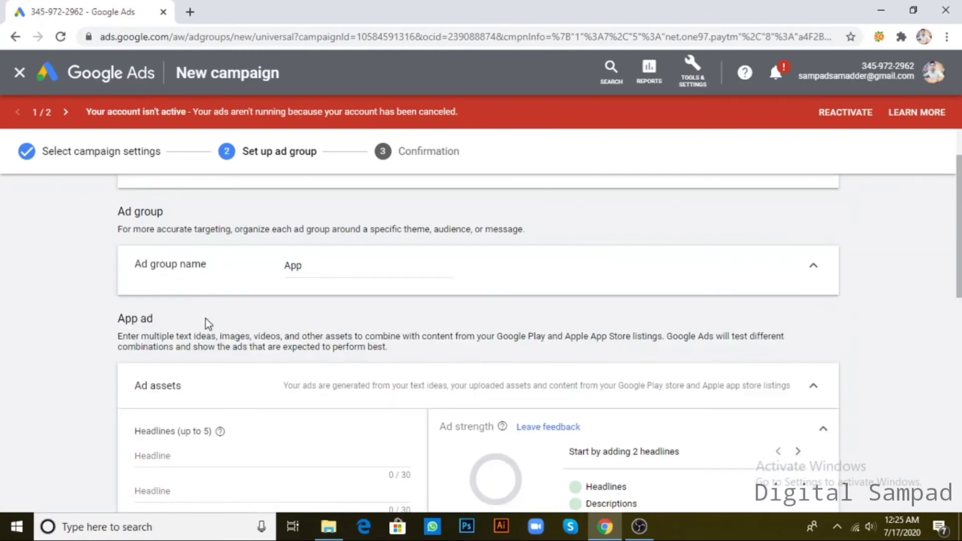
{"action": "scroll", "coordinate": [213, 330], "scroll_direction": "down", "scroll_amount": 3}
{"action": "scroll", "coordinate": [213, 336], "scroll_direction": "up", "scroll_amount": 2}
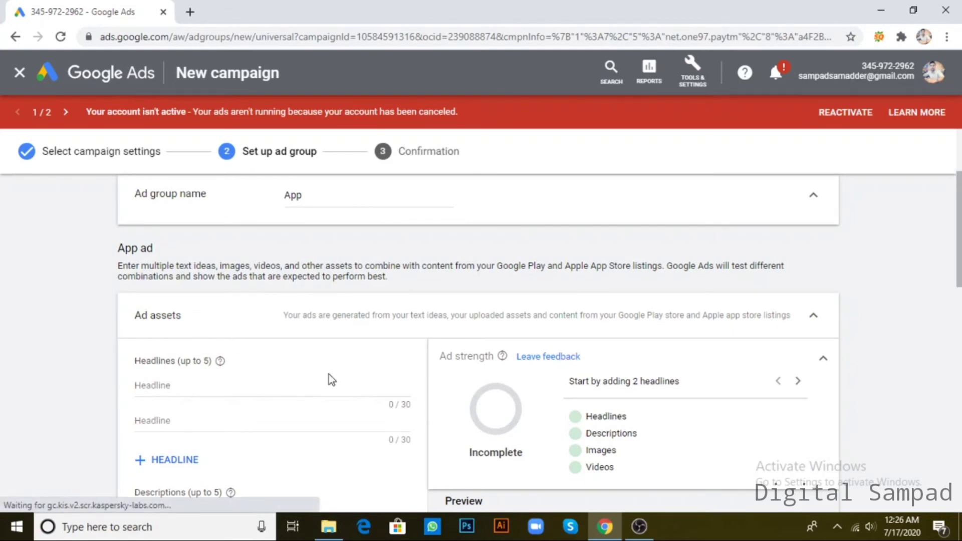
{"action": "scroll", "coordinate": [411, 364], "scroll_direction": "down", "scroll_amount": 3}
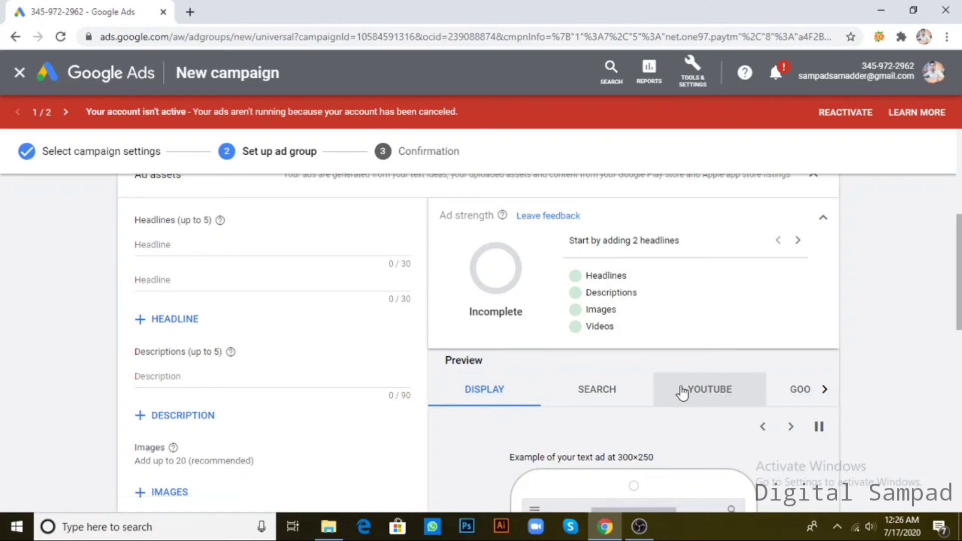
{"action": "scroll", "coordinate": [682, 393], "scroll_direction": "down", "scroll_amount": 4}
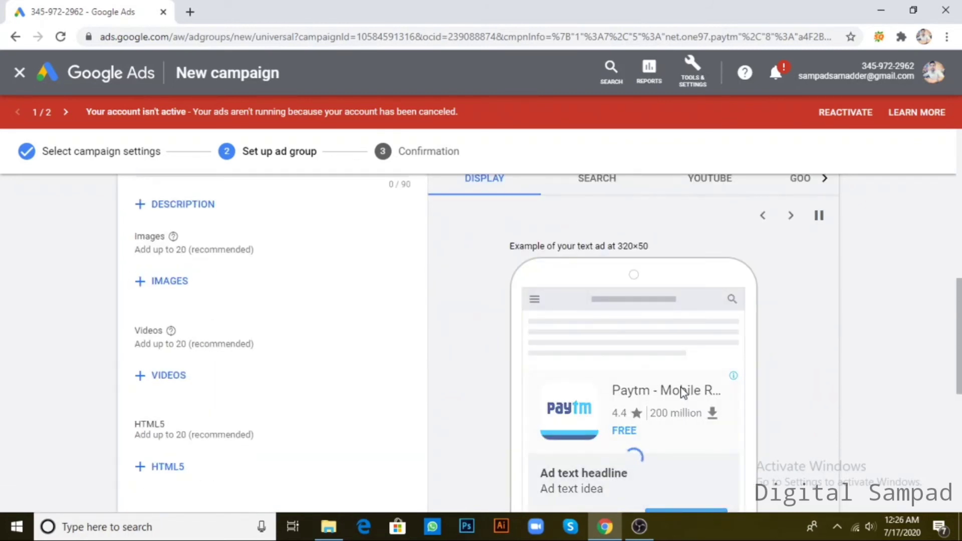
{"action": "scroll", "coordinate": [683, 392], "scroll_direction": "up", "scroll_amount": 1}
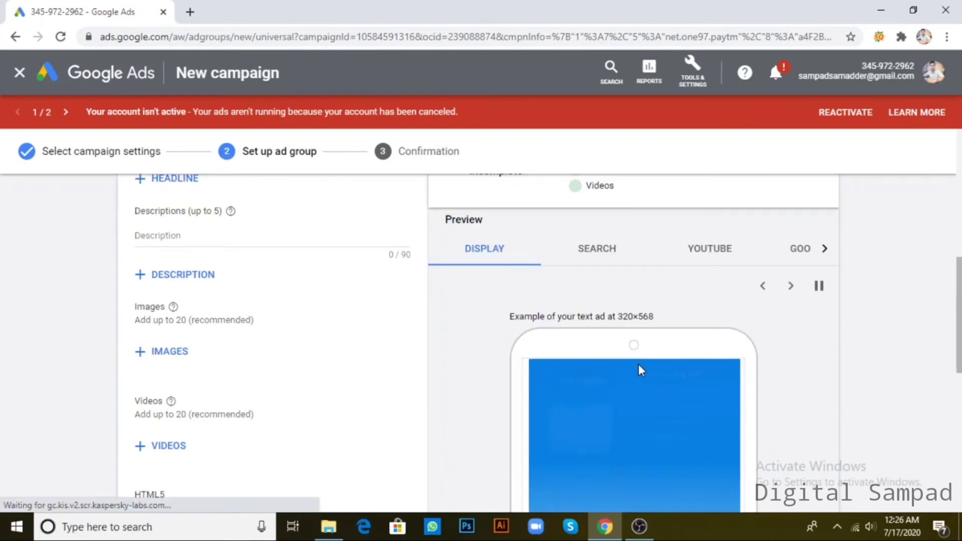
{"action": "scroll", "coordinate": [638, 364], "scroll_direction": "down", "scroll_amount": 2}
{"action": "scroll", "coordinate": [639, 370], "scroll_direction": "down", "scroll_amount": 1}
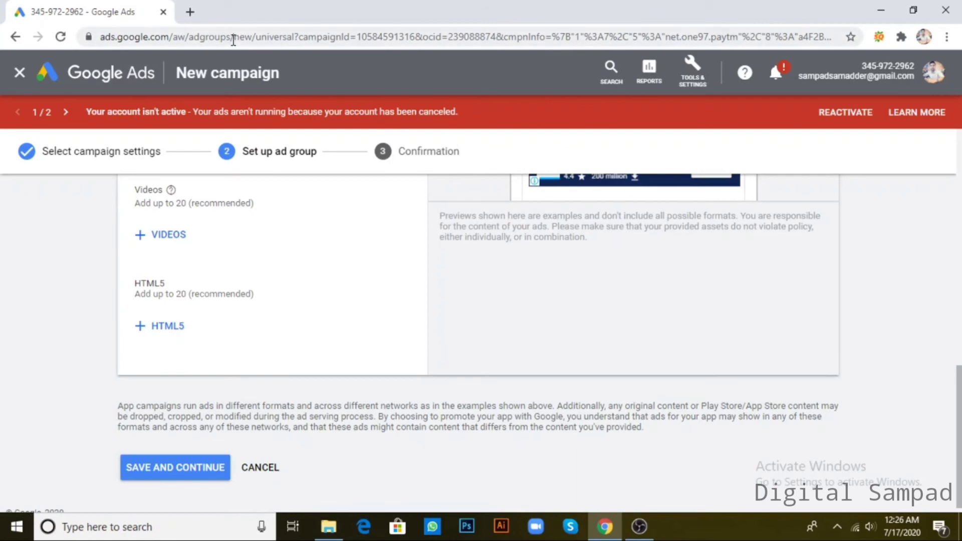
Step: Search Google for paytm in a new browser tab and copy the paytm.com result title up to "Entertainment"
{"action": "left_click", "coordinate": [190, 12]}
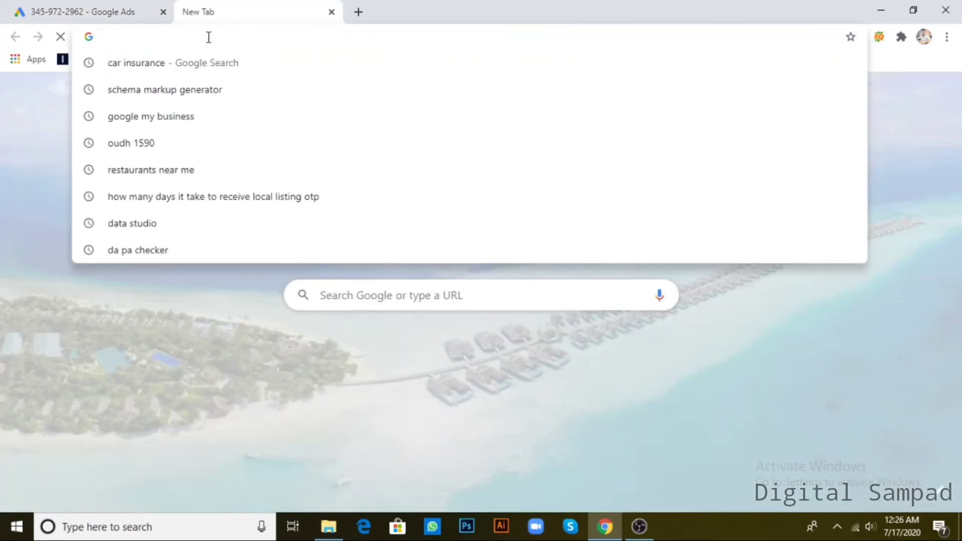
{"action": "type", "text": "paytm"}
{"action": "key", "text": "Return"}
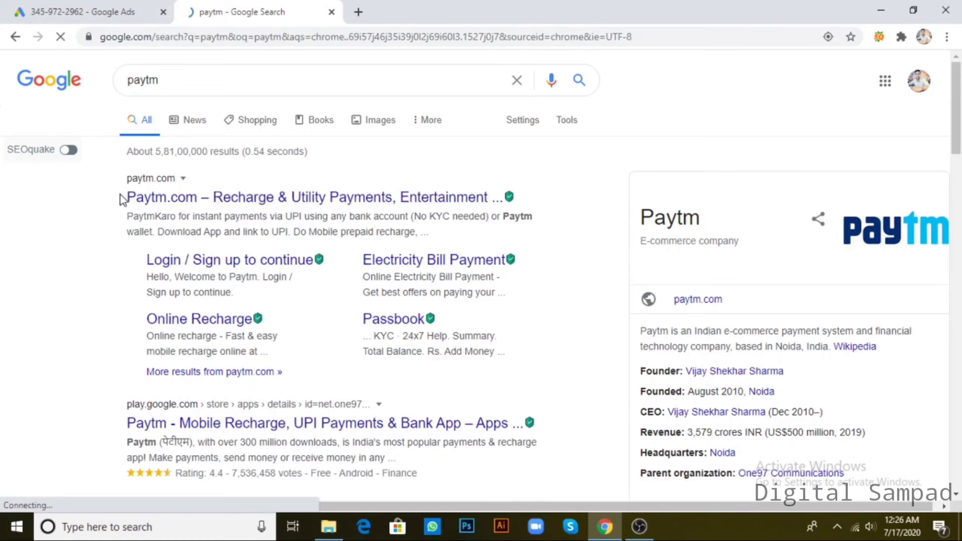
{"action": "left_click_drag", "start_coordinate": [124, 197], "coordinate": [485, 195]}
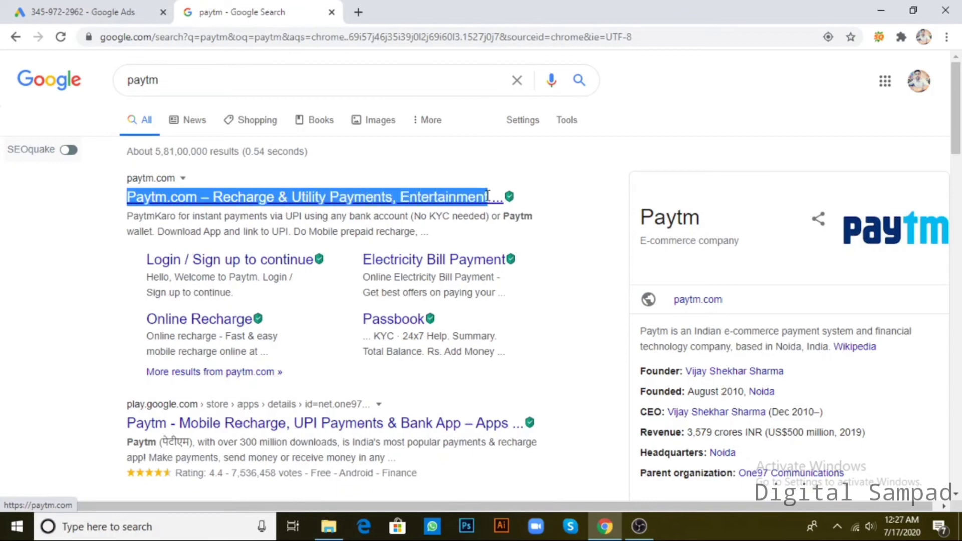
Step: Paste the copied title into the ad's first headline and trim it to "Recharge & Utility Payments, Entertainment"
{"action": "left_click", "coordinate": [132, 8]}
{"action": "scroll", "coordinate": [281, 293], "scroll_direction": "up", "scroll_amount": 8}
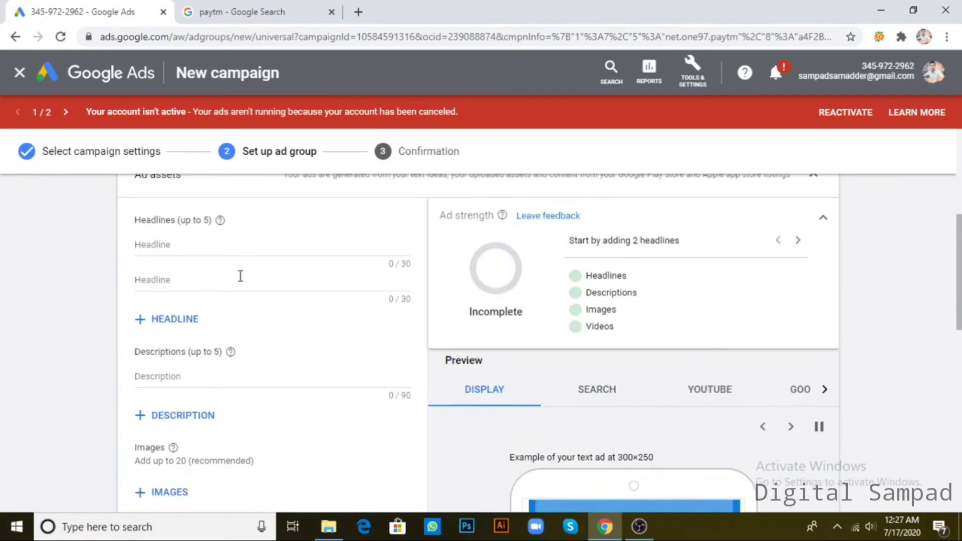
{"action": "scroll", "coordinate": [240, 275], "scroll_direction": "up", "scroll_amount": 2}
{"action": "left_click", "coordinate": [202, 317]}
{"action": "key", "text": "ctrl+v"}
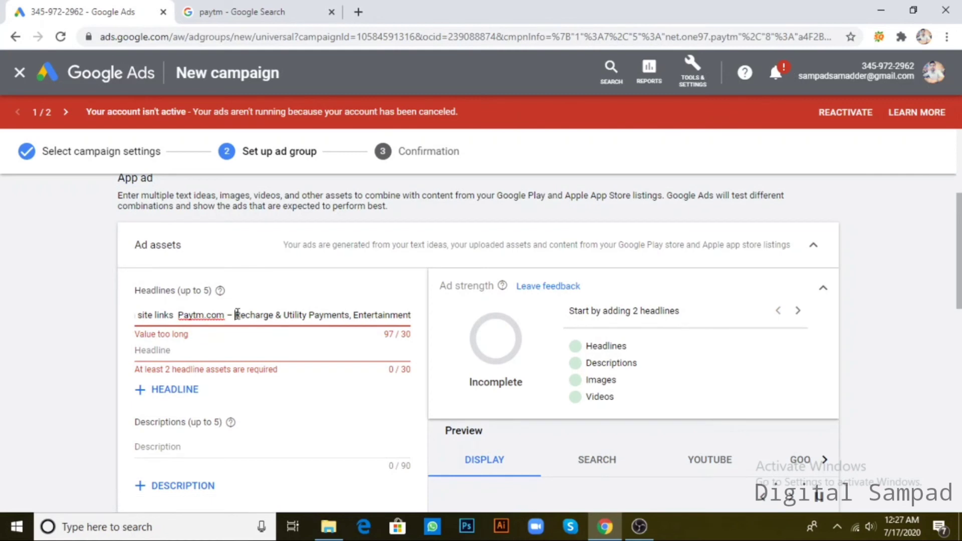
{"action": "left_click_drag", "start_coordinate": [237, 314], "coordinate": [99, 327]}
{"action": "key", "text": "BackSpace"}
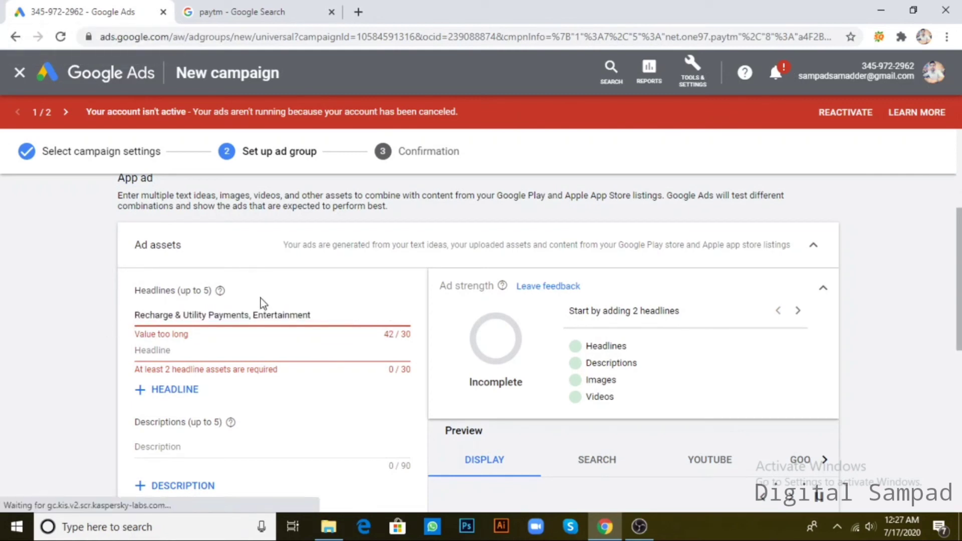
Step: Copy "Electricity Bill Payment" from the Paytm search results and enter it as the second headline
{"action": "left_click", "coordinate": [323, 21]}
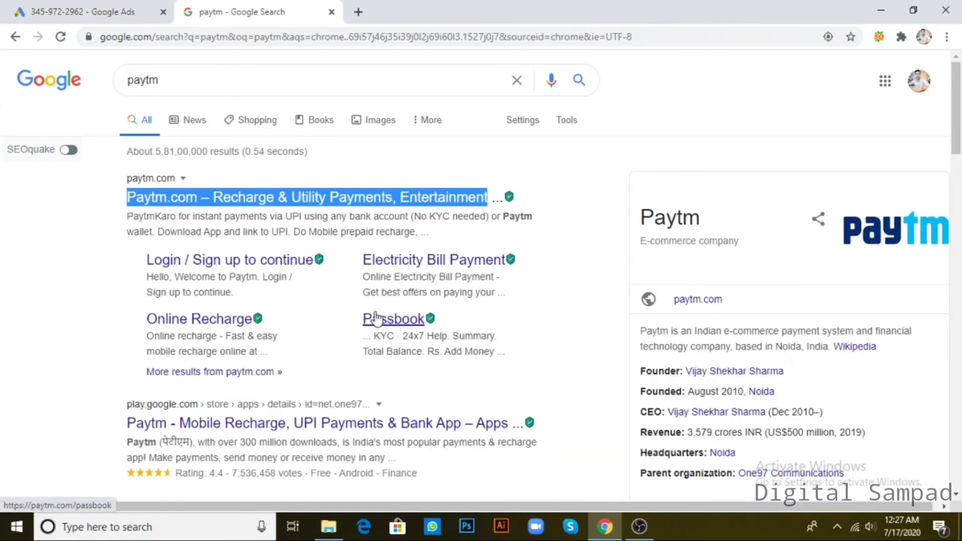
{"action": "left_click_drag", "start_coordinate": [363, 260], "coordinate": [506, 265]}
{"action": "key", "text": "ctrl+c"}
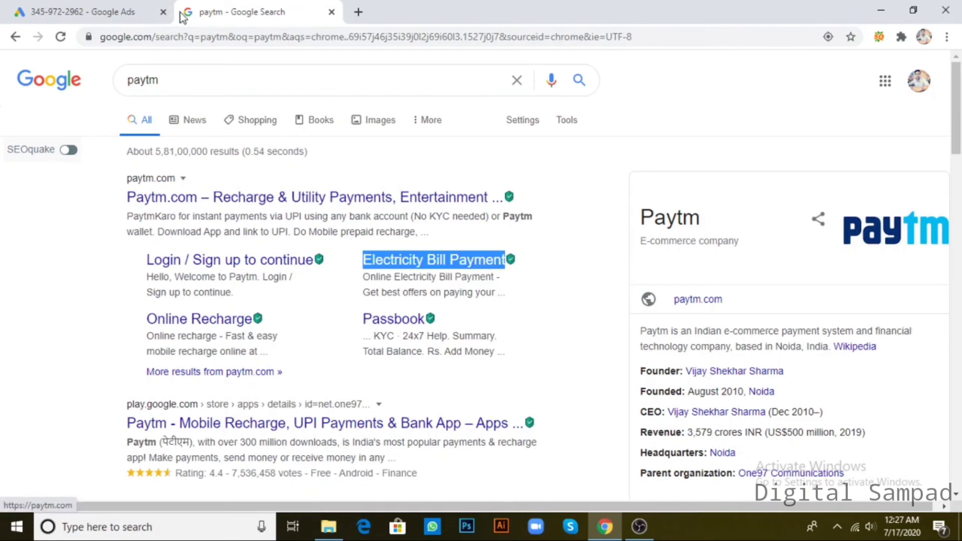
{"action": "left_click", "coordinate": [96, 12]}
{"action": "left_click", "coordinate": [229, 349]}
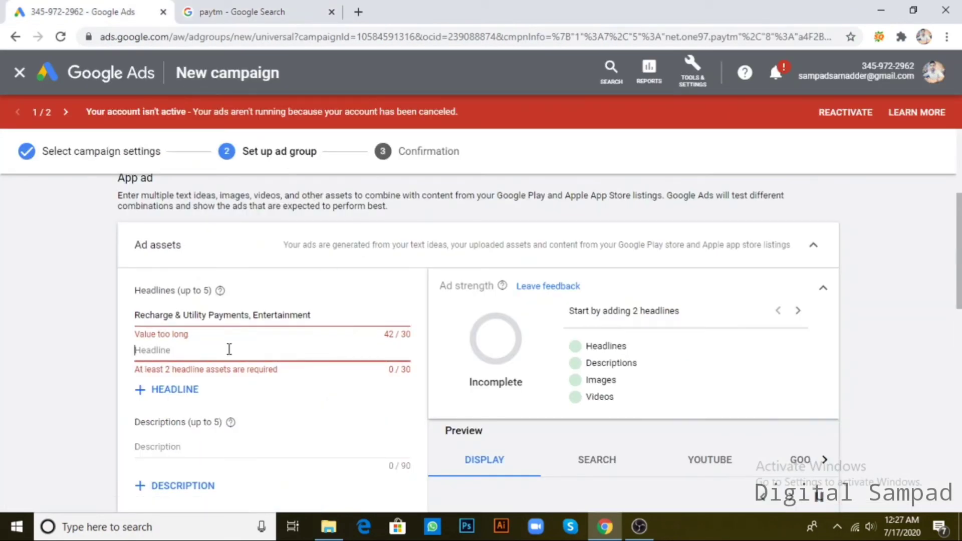
{"action": "key", "text": "ctrl+v"}
Step: Shorten the first headline to "Recharge & Utility Payments"
{"action": "scroll", "coordinate": [636, 337], "scroll_direction": "down", "scroll_amount": 3}
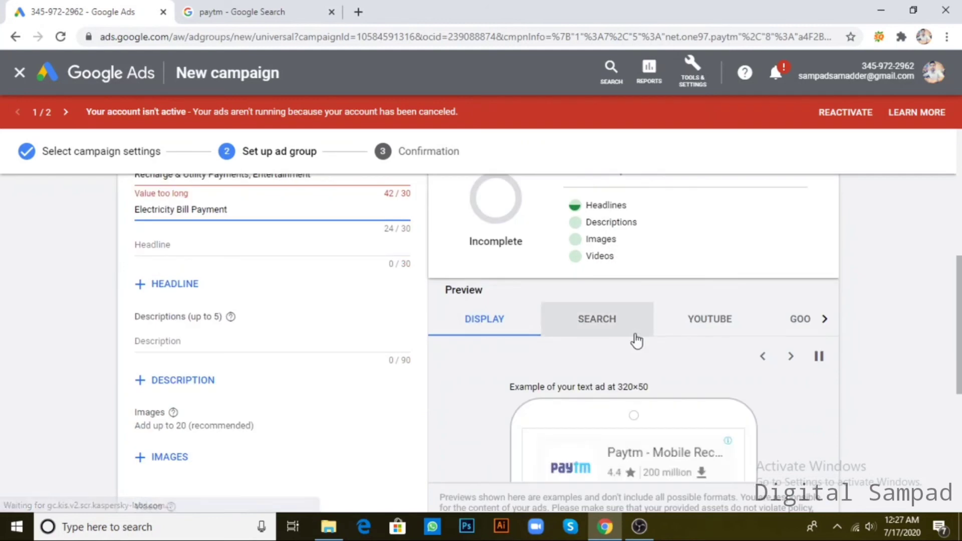
{"action": "scroll", "coordinate": [636, 341], "scroll_direction": "down", "scroll_amount": 2}
{"action": "scroll", "coordinate": [339, 359], "scroll_direction": "up", "scroll_amount": 2}
{"action": "scroll", "coordinate": [225, 305], "scroll_direction": "up", "scroll_amount": 2}
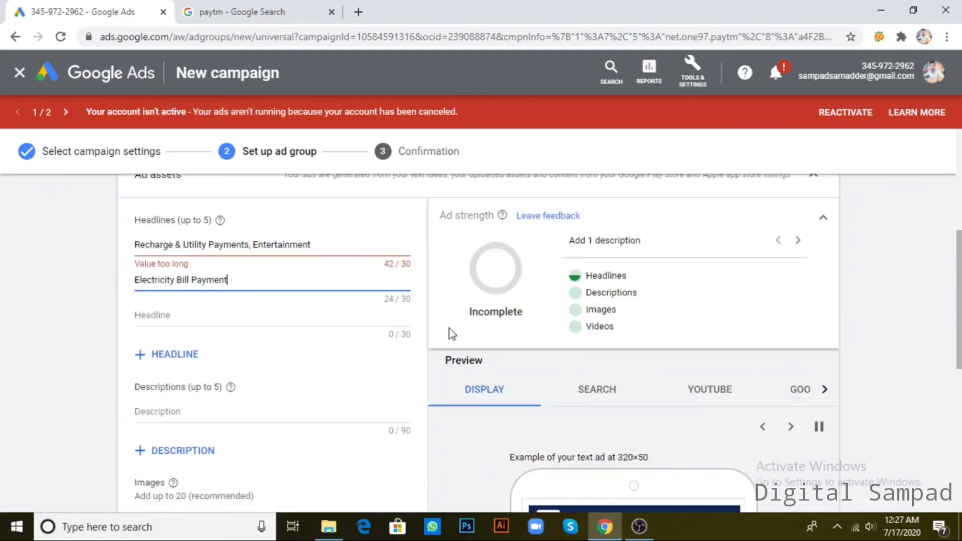
{"action": "left_click", "coordinate": [324, 247]}
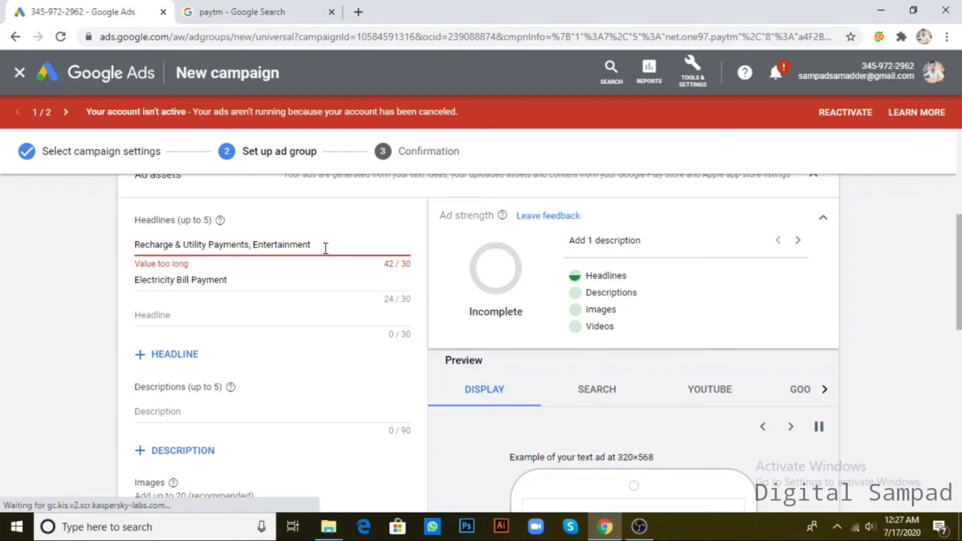
{"action": "left_click_drag", "start_coordinate": [249, 246], "coordinate": [348, 249]}
{"action": "key", "text": "BackSpace"}
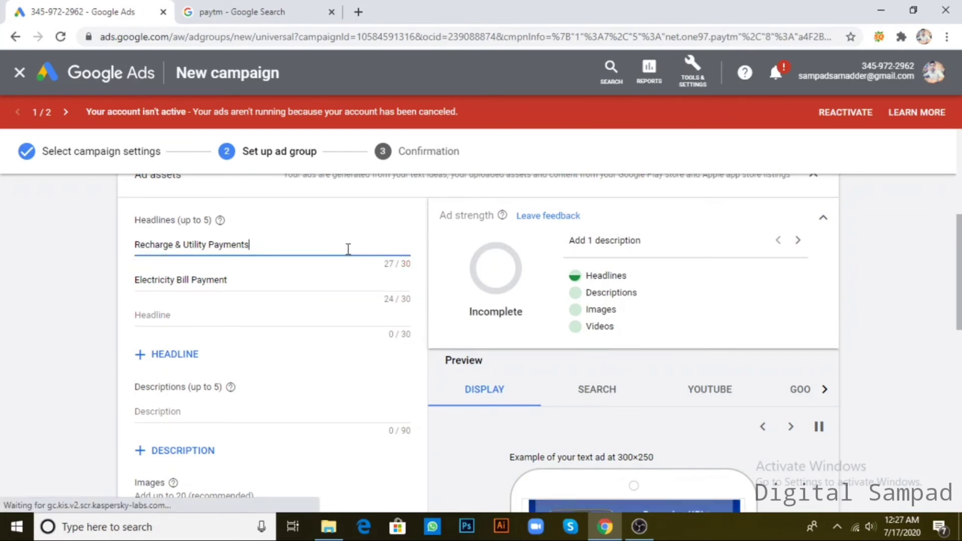
Step: Examine the display ad preview and the image, video and HTML5 asset options
{"action": "scroll", "coordinate": [726, 394], "scroll_direction": "down", "scroll_amount": 5}
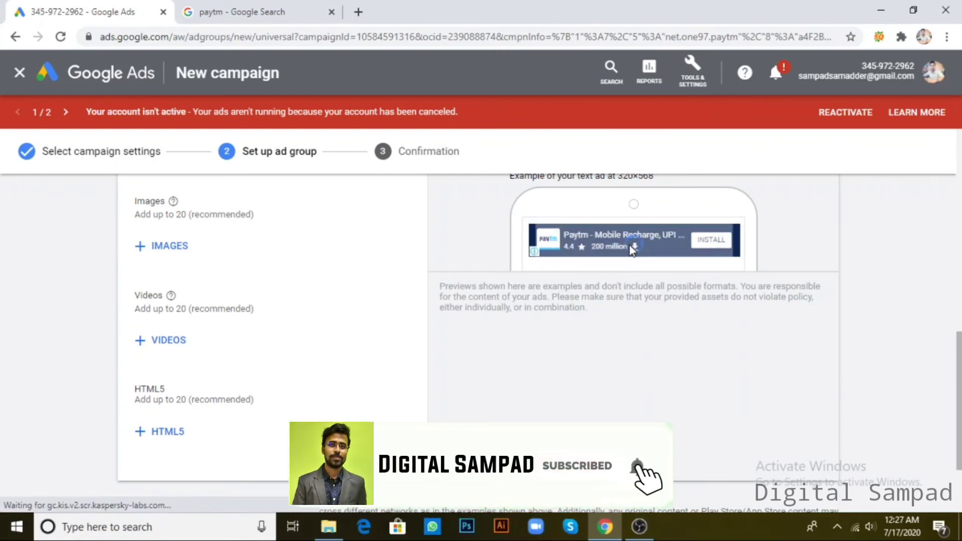
{"action": "scroll", "coordinate": [757, 338], "scroll_direction": "down", "scroll_amount": 3}
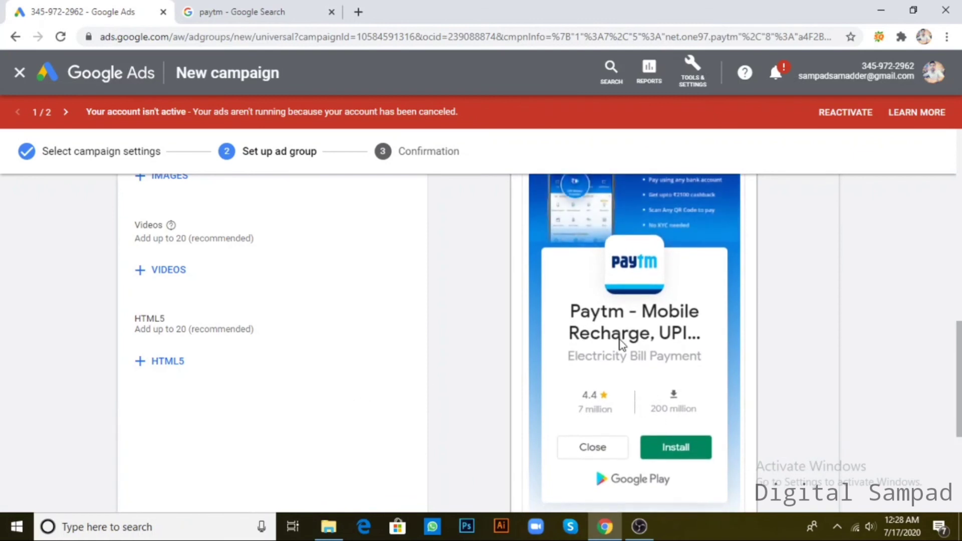
{"action": "scroll", "coordinate": [655, 337], "scroll_direction": "up", "scroll_amount": 1}
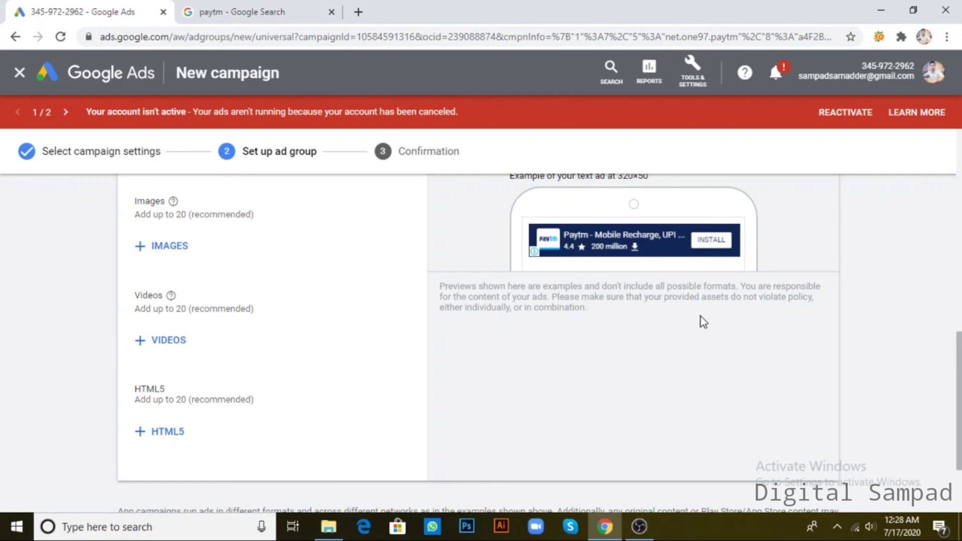
{"action": "scroll", "coordinate": [203, 300], "scroll_direction": "up", "scroll_amount": 3}
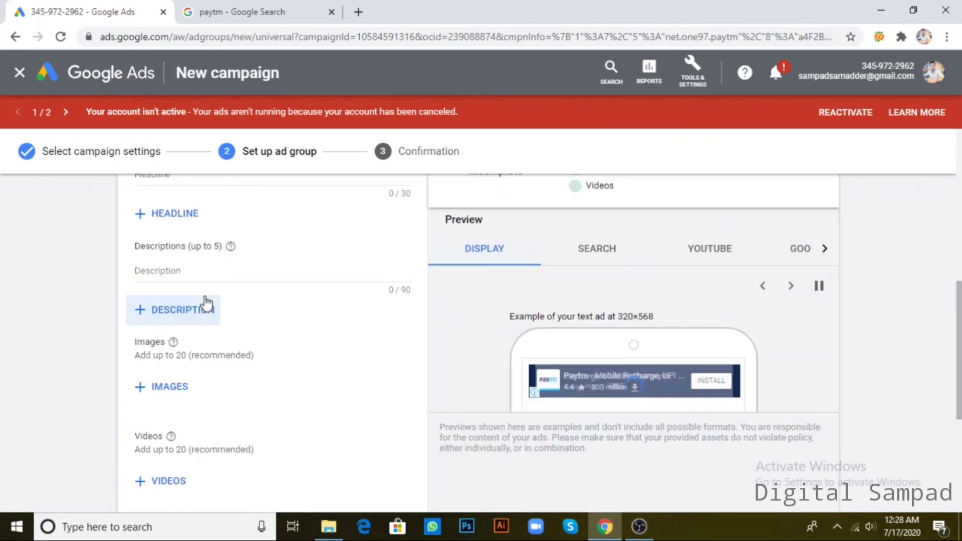
{"action": "scroll", "coordinate": [220, 260], "scroll_direction": "up", "scroll_amount": 3}
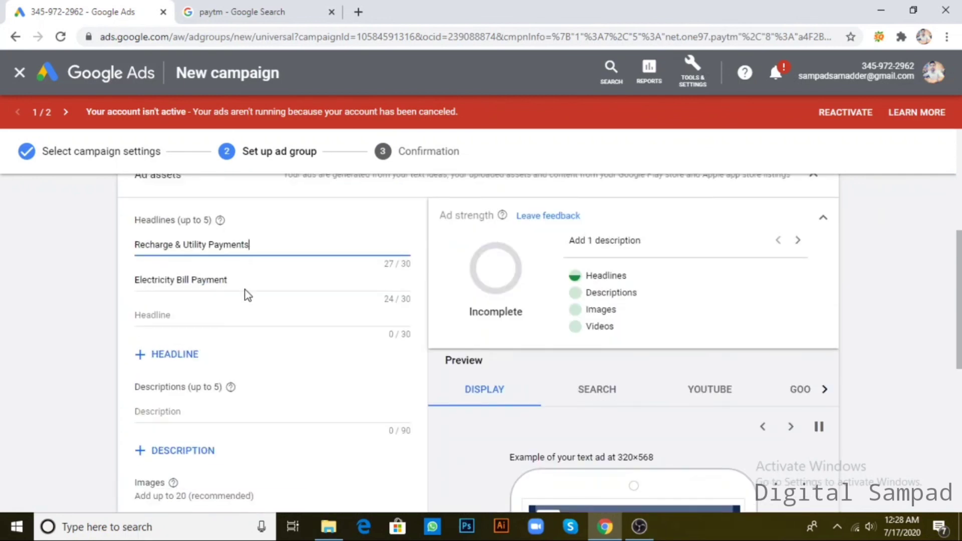
Step: Copy "Online recharge - Fast & easy mobile recharge online" from the search results and enter it as the ad's first description
{"action": "left_click", "coordinate": [303, 7]}
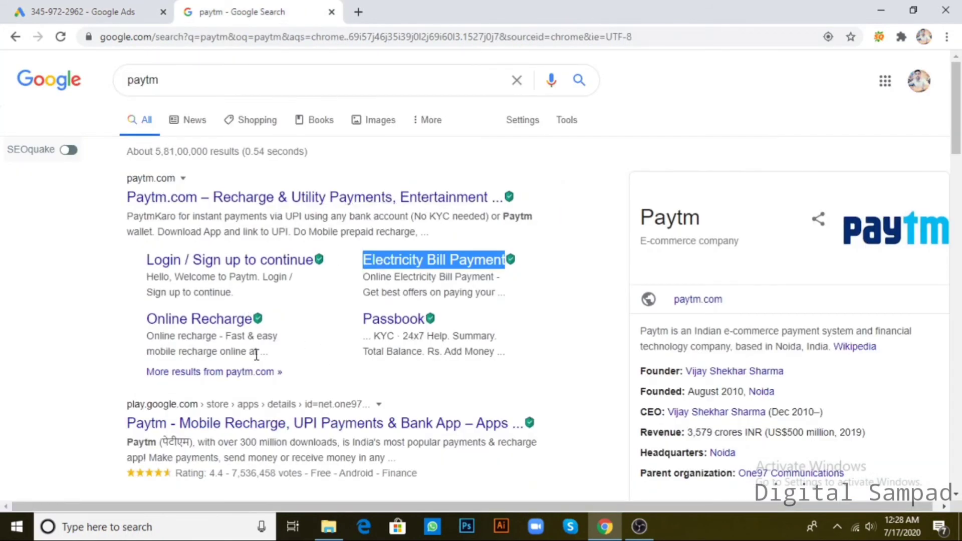
{"action": "left_click_drag", "start_coordinate": [249, 354], "coordinate": [148, 335]}
{"action": "key", "text": "ctrl+c"}
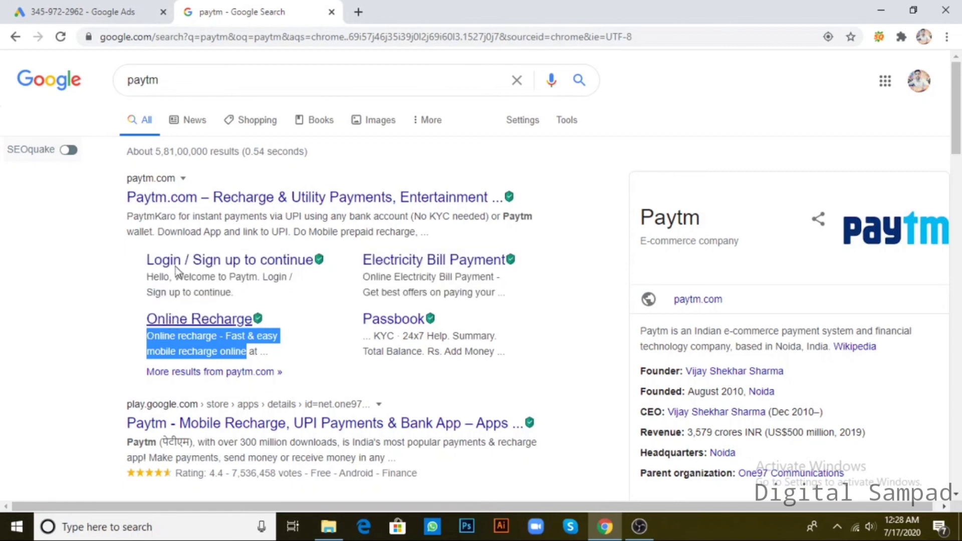
{"action": "left_click", "coordinate": [59, 3]}
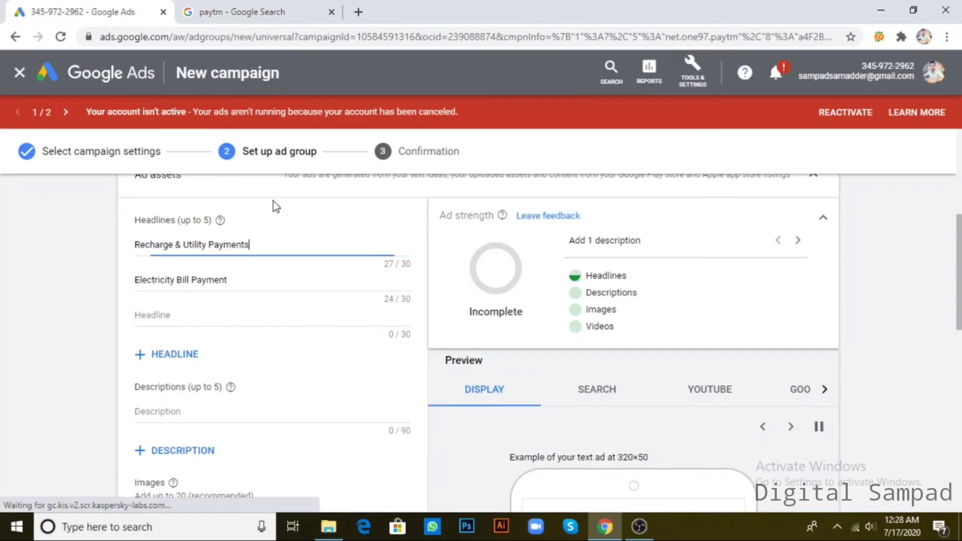
{"action": "left_click", "coordinate": [194, 312]}
{"action": "scroll", "coordinate": [271, 347], "scroll_direction": "down", "scroll_amount": 1}
{"action": "scroll", "coordinate": [271, 347], "scroll_direction": "down", "scroll_amount": 1}
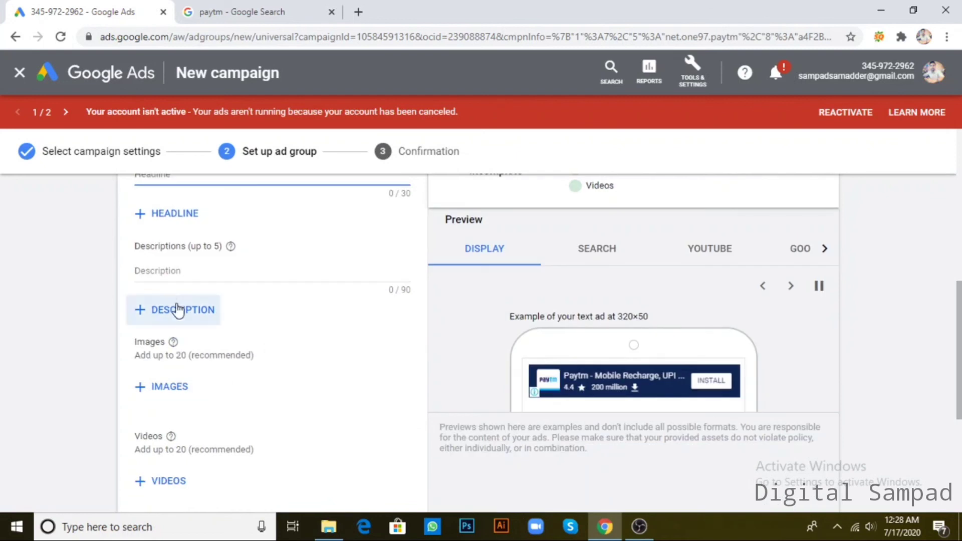
{"action": "left_click", "coordinate": [176, 281]}
{"action": "key", "text": "ctrl+v"}
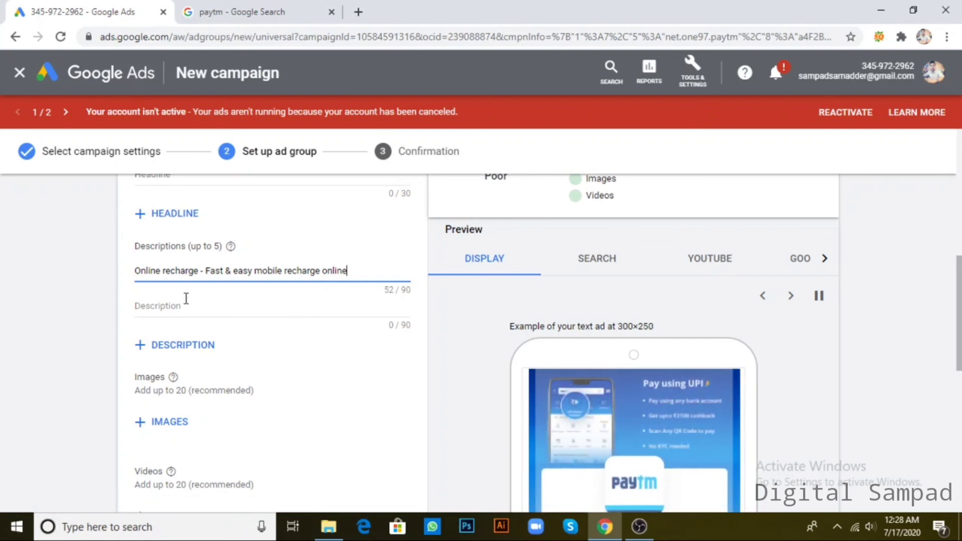
Step: Leave the image, video and HTML5 assets empty and save the ad group to continue to the confirmation
{"action": "scroll", "coordinate": [221, 317], "scroll_direction": "down", "scroll_amount": 1}
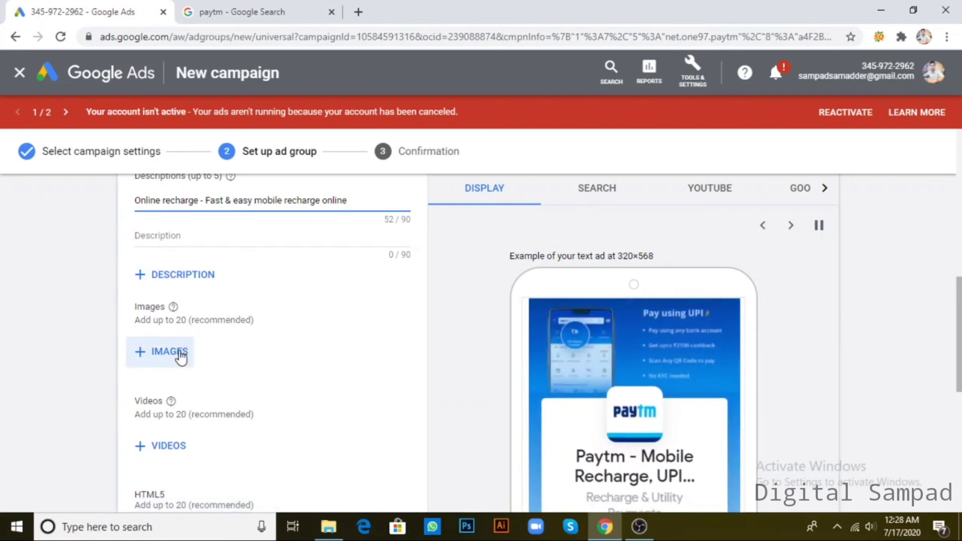
{"action": "scroll", "coordinate": [715, 388], "scroll_direction": "down", "scroll_amount": 3}
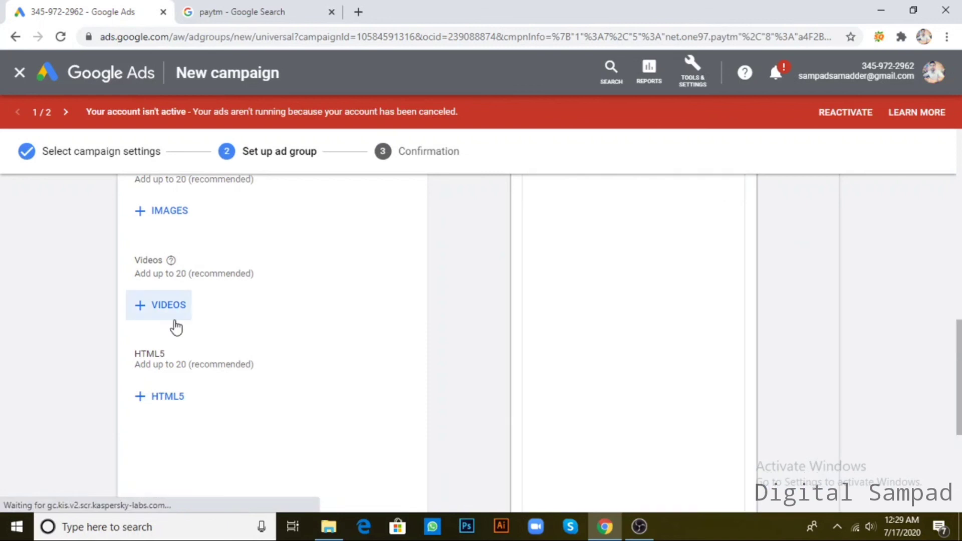
{"action": "scroll", "coordinate": [176, 327], "scroll_direction": "down", "scroll_amount": 4}
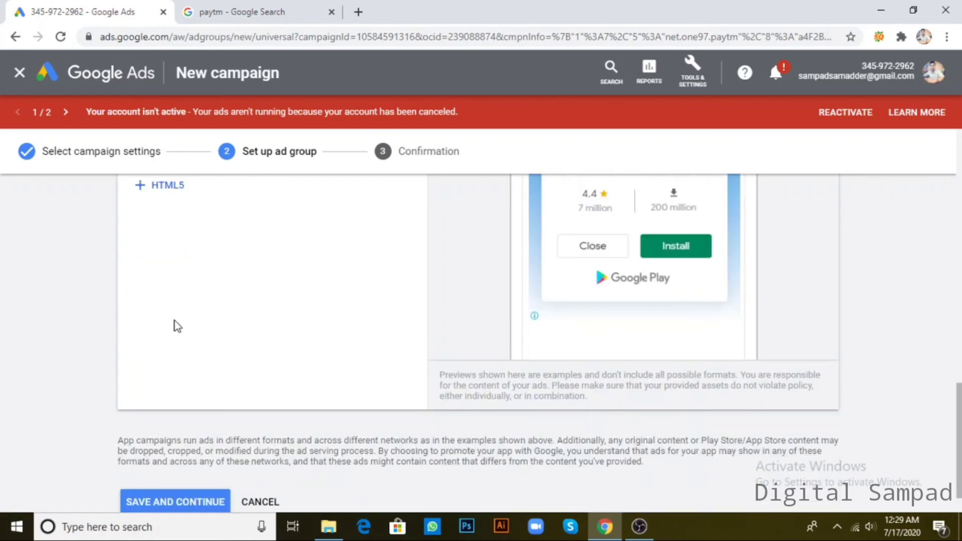
{"action": "scroll", "coordinate": [174, 330], "scroll_direction": "down", "scroll_amount": 1}
{"action": "left_click", "coordinate": [177, 460]}
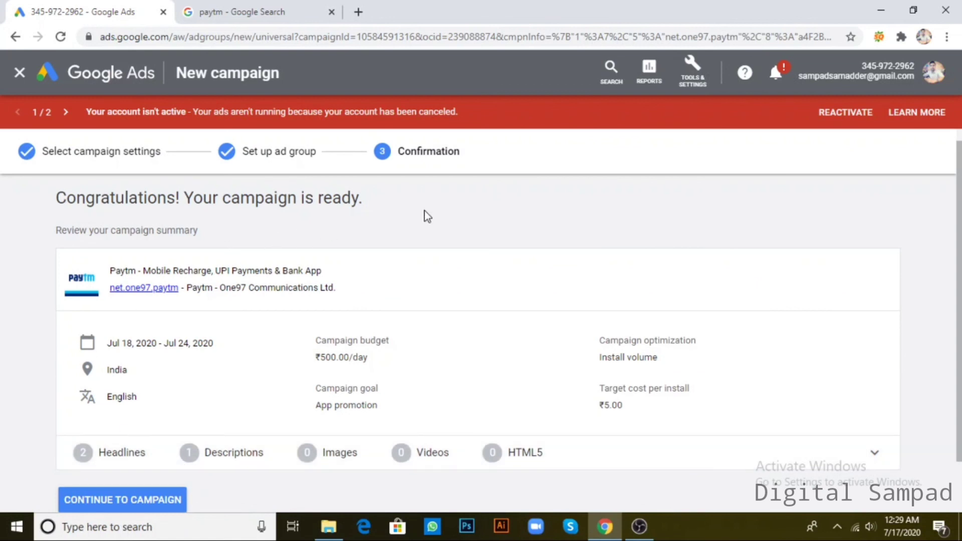
Step: Review the campaign summary and expand its assets summary to check the headlines and descriptions
{"action": "scroll", "coordinate": [427, 217], "scroll_direction": "down", "scroll_amount": 1}
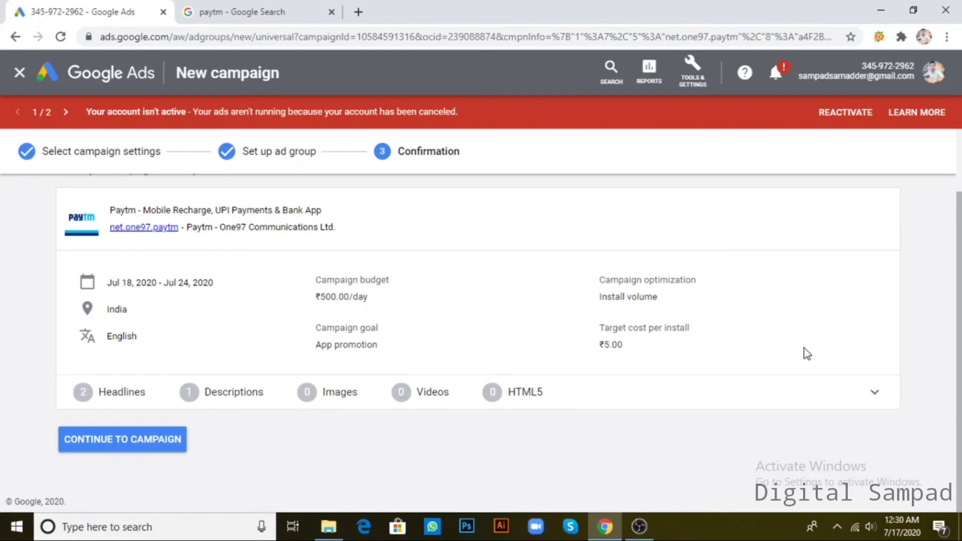
{"action": "left_click", "coordinate": [730, 402]}
{"action": "scroll", "coordinate": [521, 388], "scroll_direction": "down", "scroll_amount": 3}
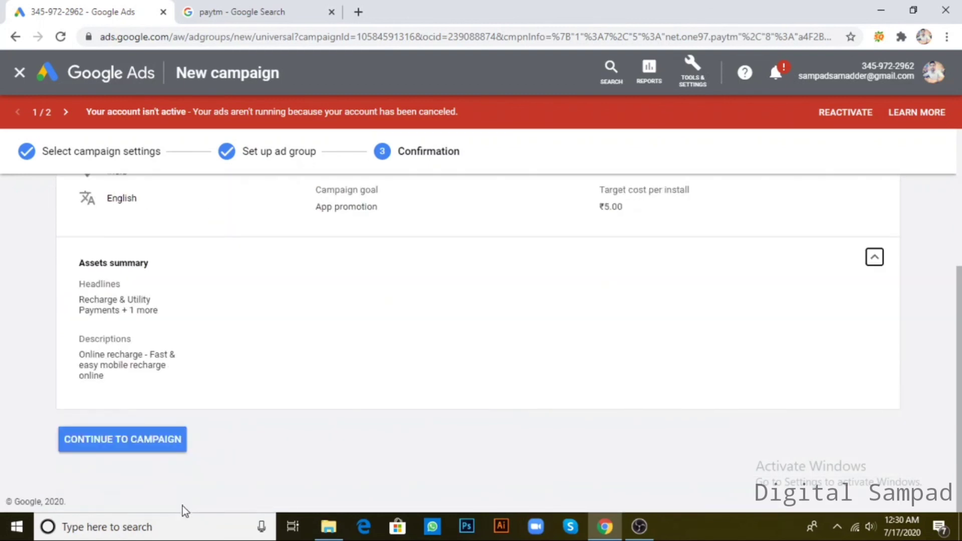